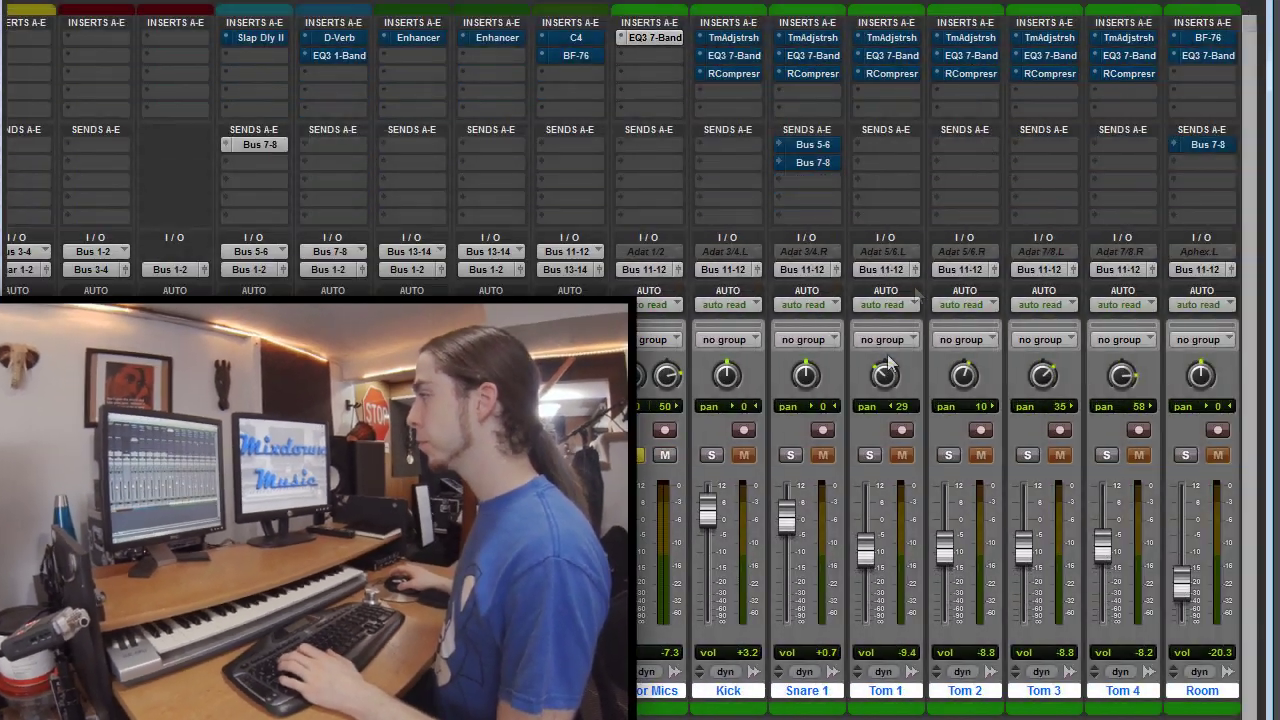
# Turn off solo on the Floor Mics track and listen briefly to the Kick track in solo.
pyautogui.click(632, 455)
pyautogui.click(712, 455)
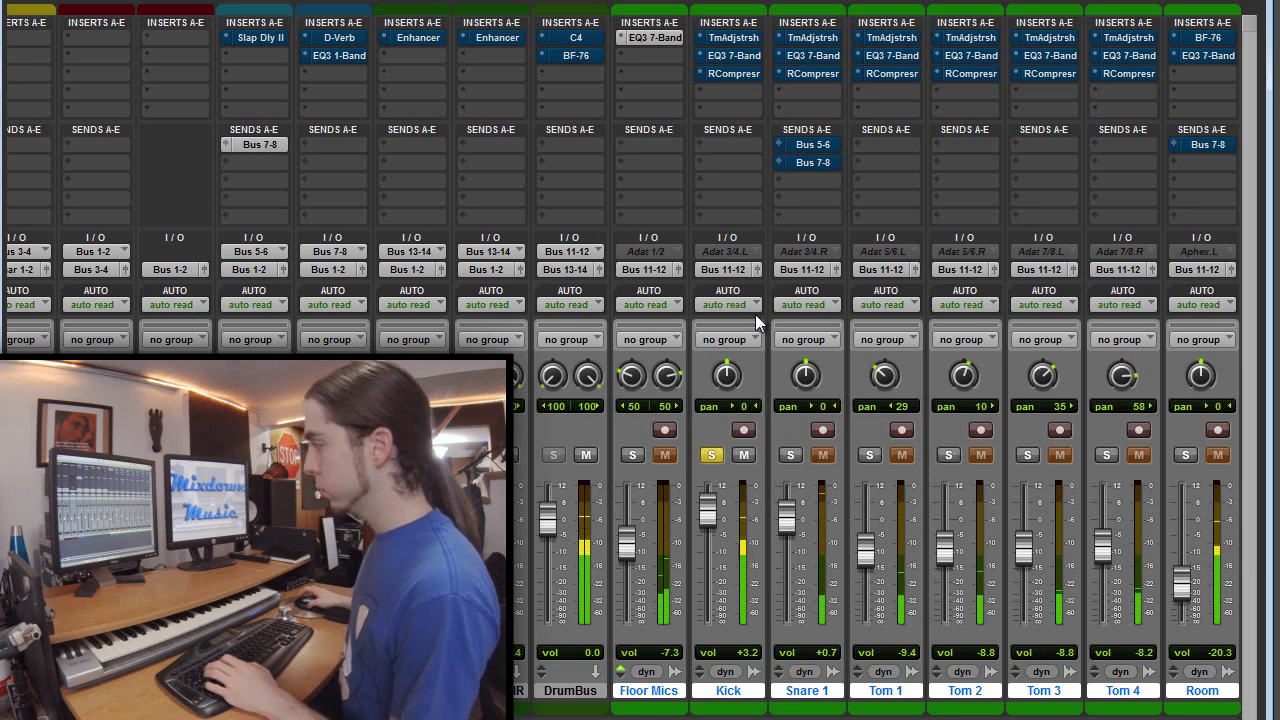
pyautogui.click(718, 455)
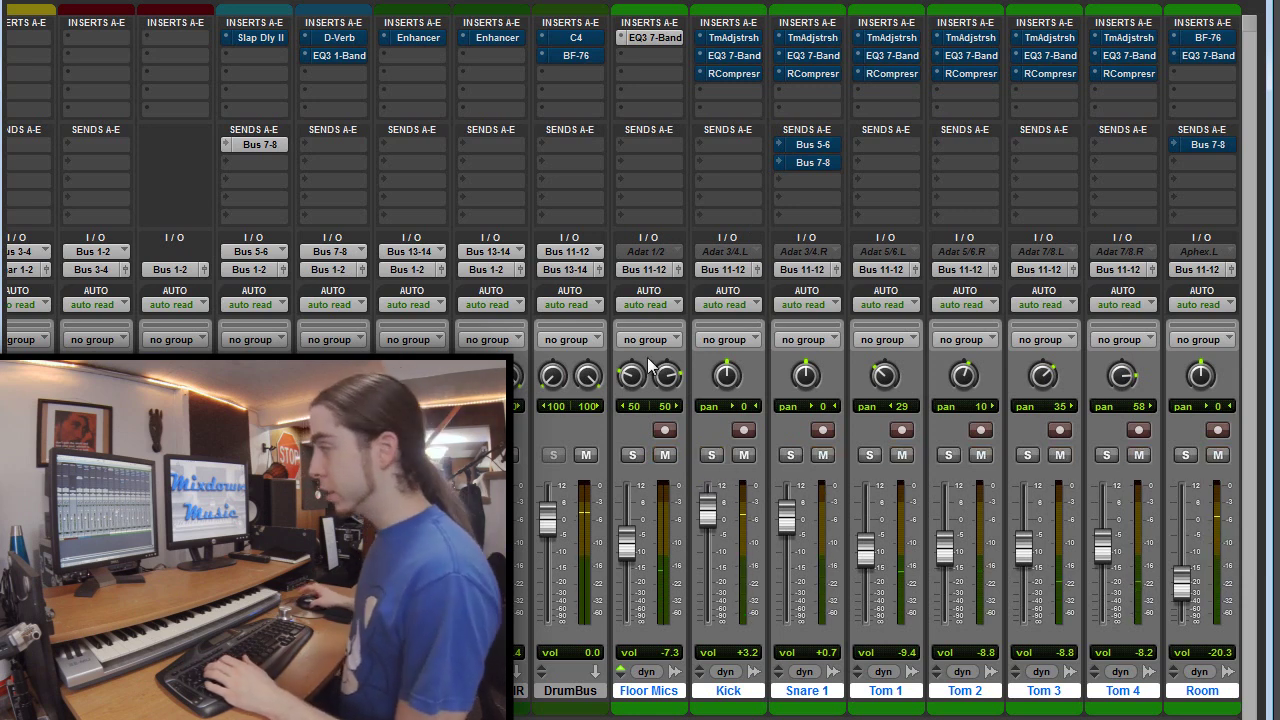
# Take the Kick track's TimeAdjuster and EQ3 7-Band inserts out of bypass.
pyautogui.click(720, 41)
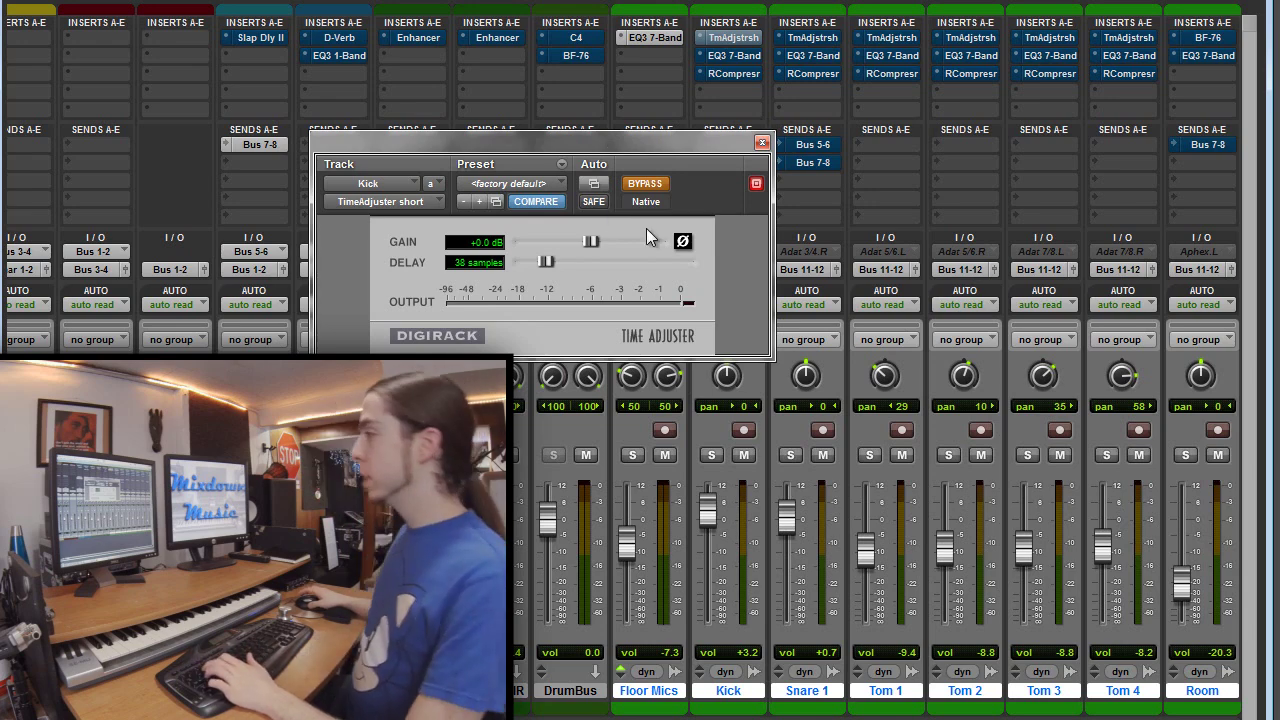
pyautogui.click(635, 189)
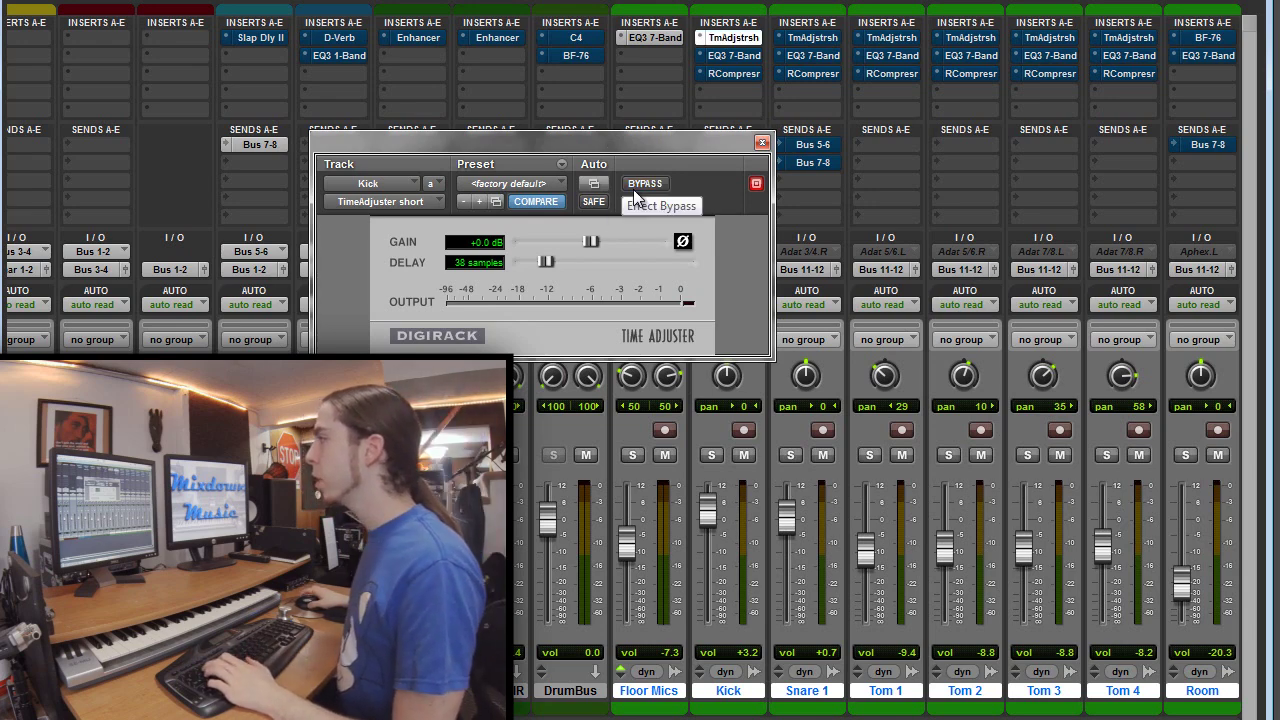
pyautogui.click(750, 56)
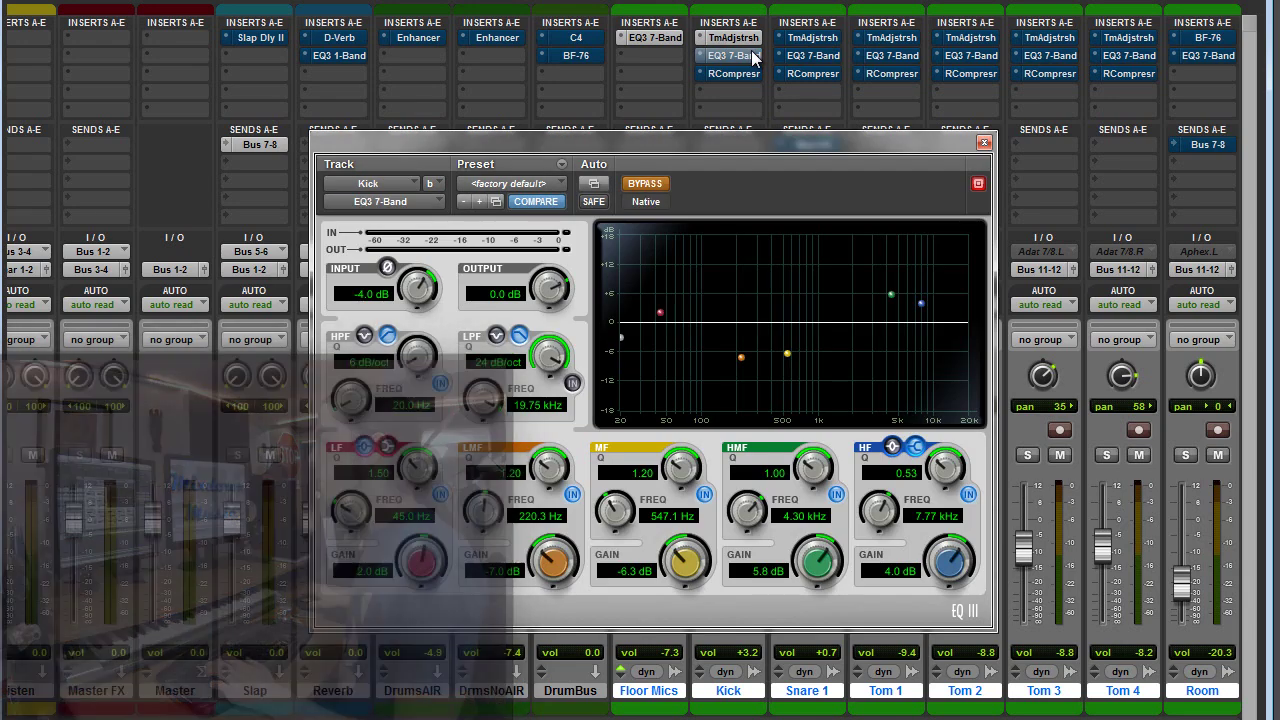
pyautogui.click(645, 184)
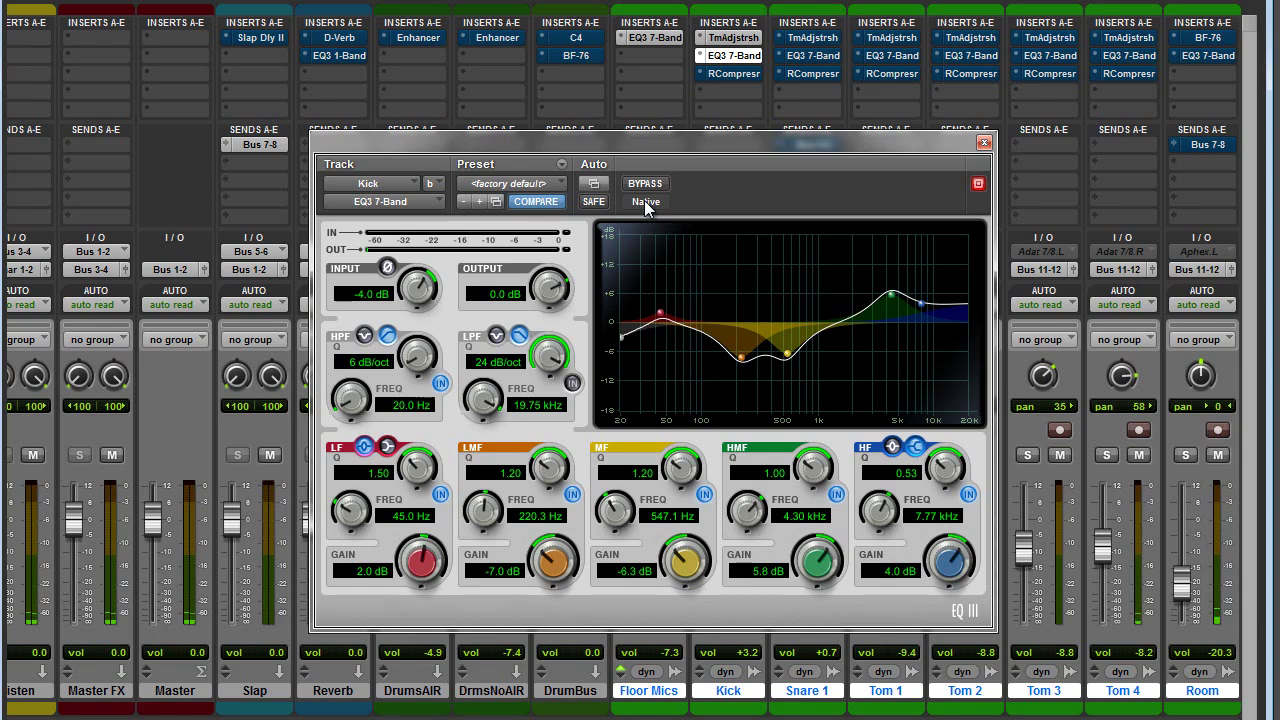
# Solo the Kick track and compare its sound with the EQ3 7-Band bypassed and active.
pyautogui.moveTo(747, 146); pyautogui.dragTo(731, 201)
pyautogui.click(719, 455)
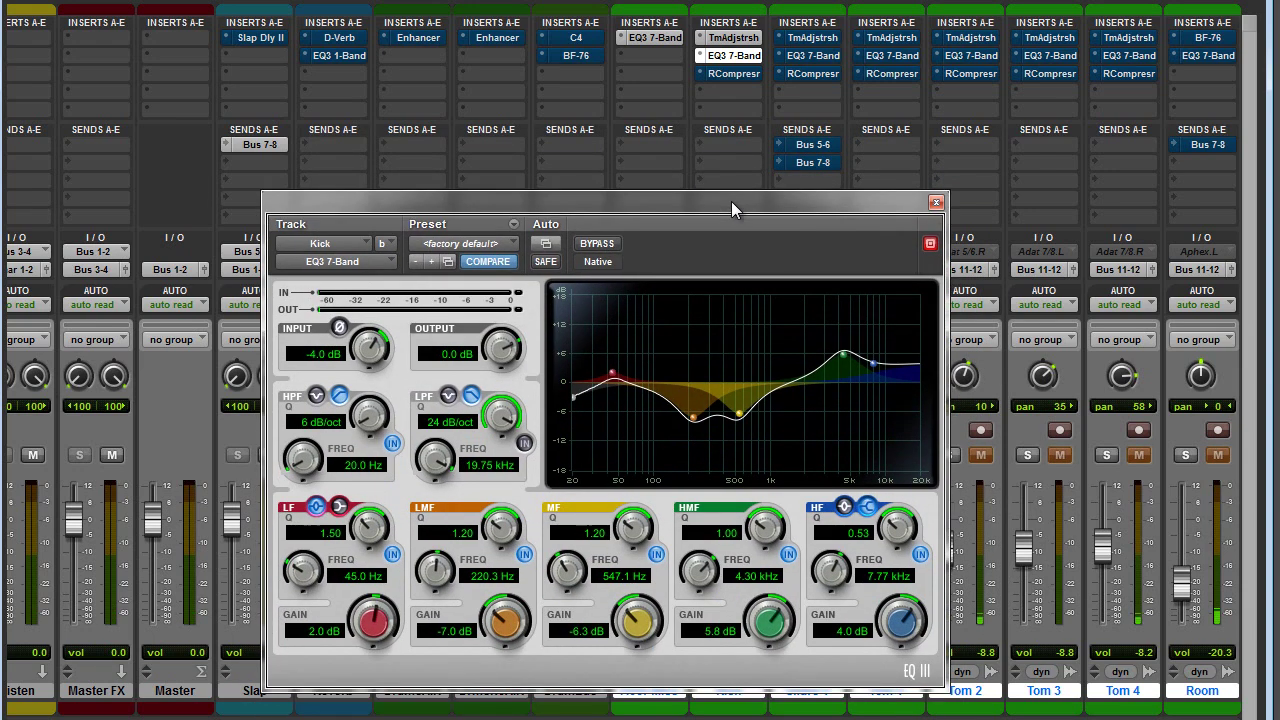
pyautogui.click(583, 245)
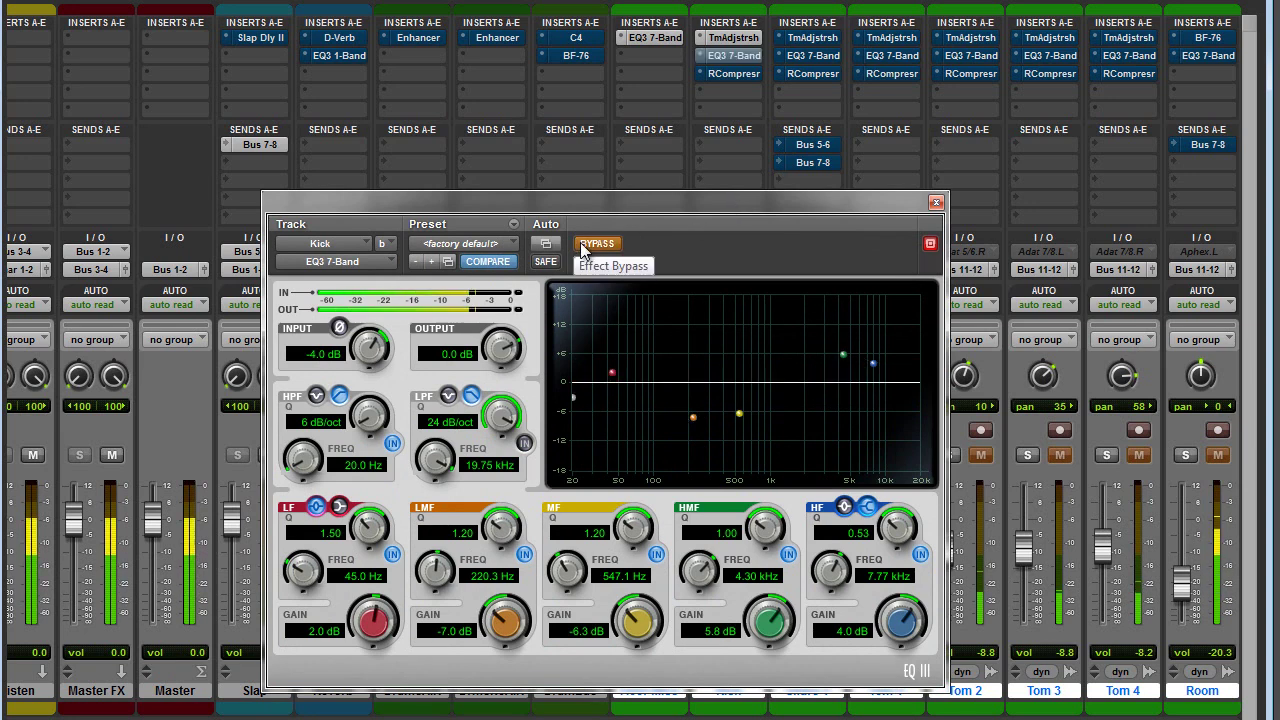
pyautogui.click(582, 246)
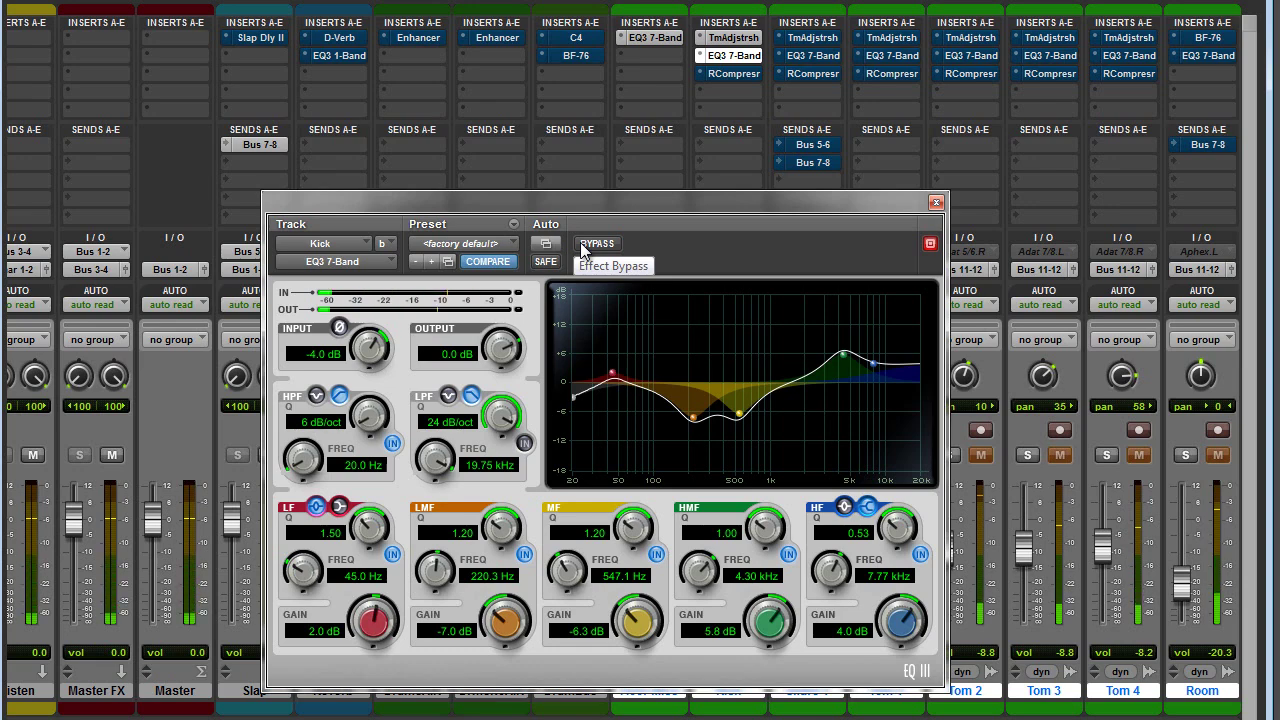
pyautogui.click(936, 202)
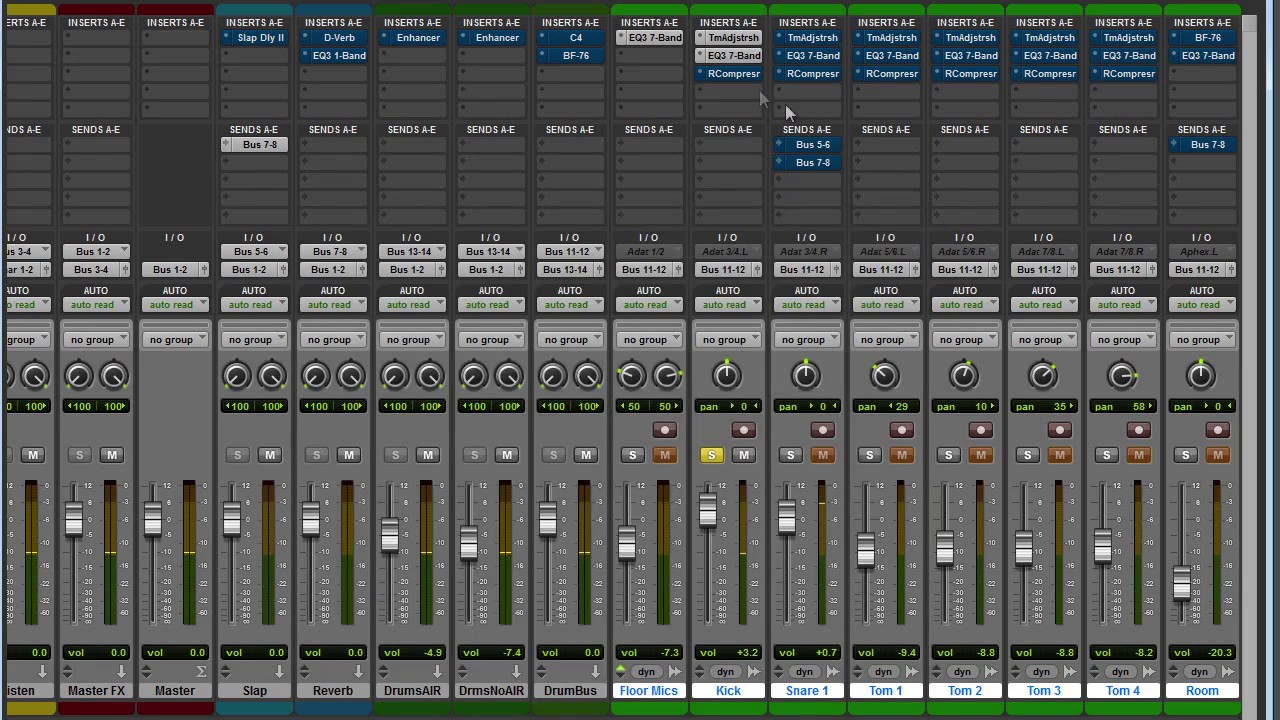
# Activate the Kick track's Renaissance Compressor and switch the solo from Kick to Snare 1.
pyautogui.click(739, 79)
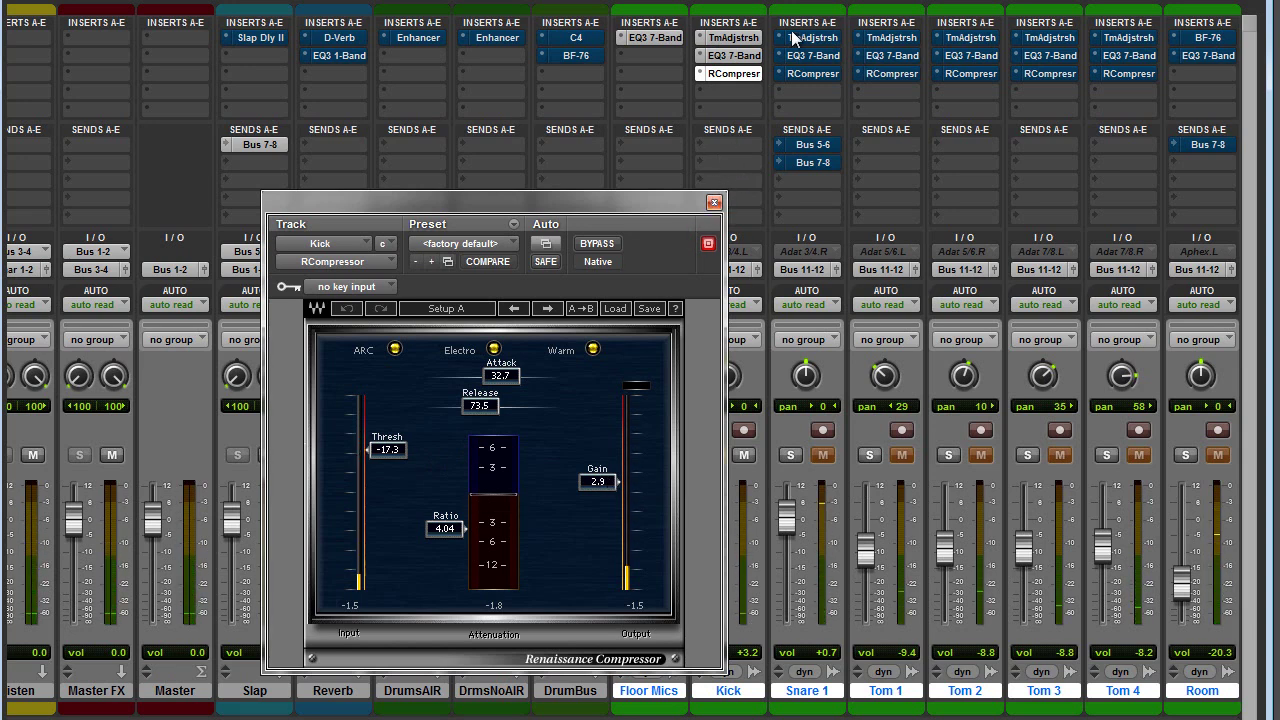
pyautogui.click(790, 455)
pyautogui.moveTo(580, 202); pyautogui.dragTo(404, 118)
pyautogui.click(711, 455)
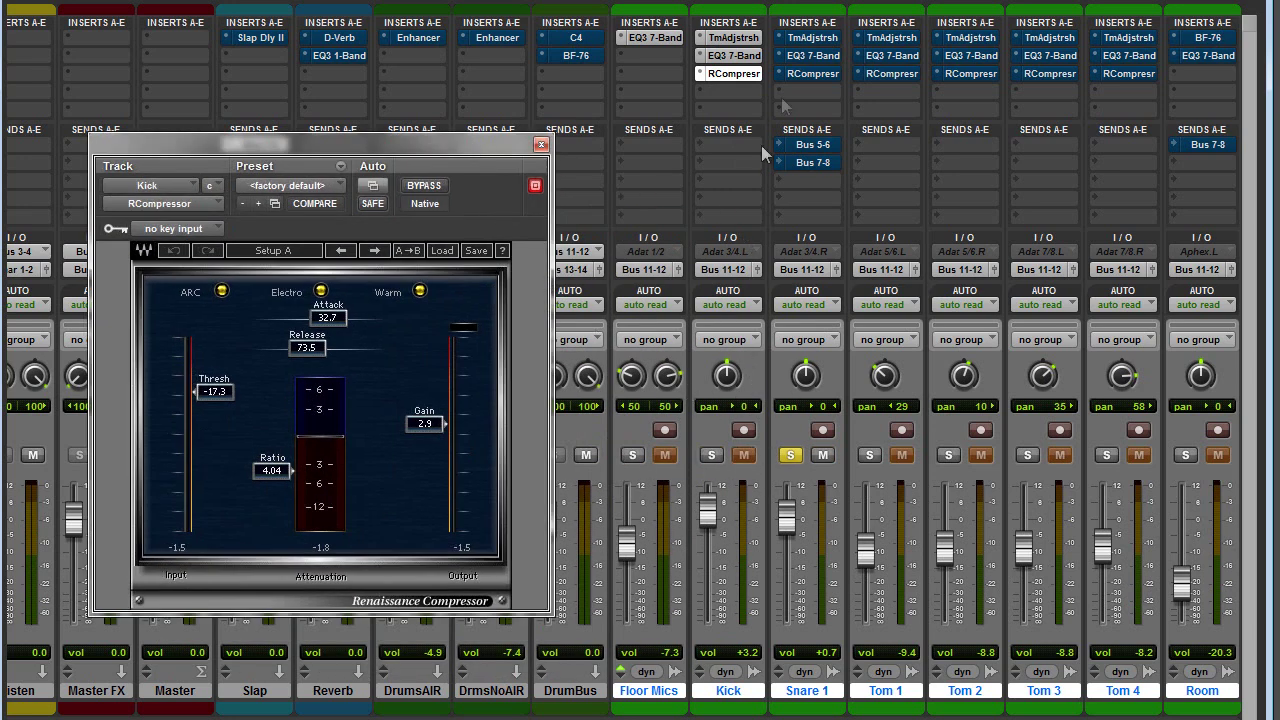
# Take the TimeAdjuster and EQ3 7-Band inserts on Snare 1 out of bypass.
pyautogui.click(806, 40)
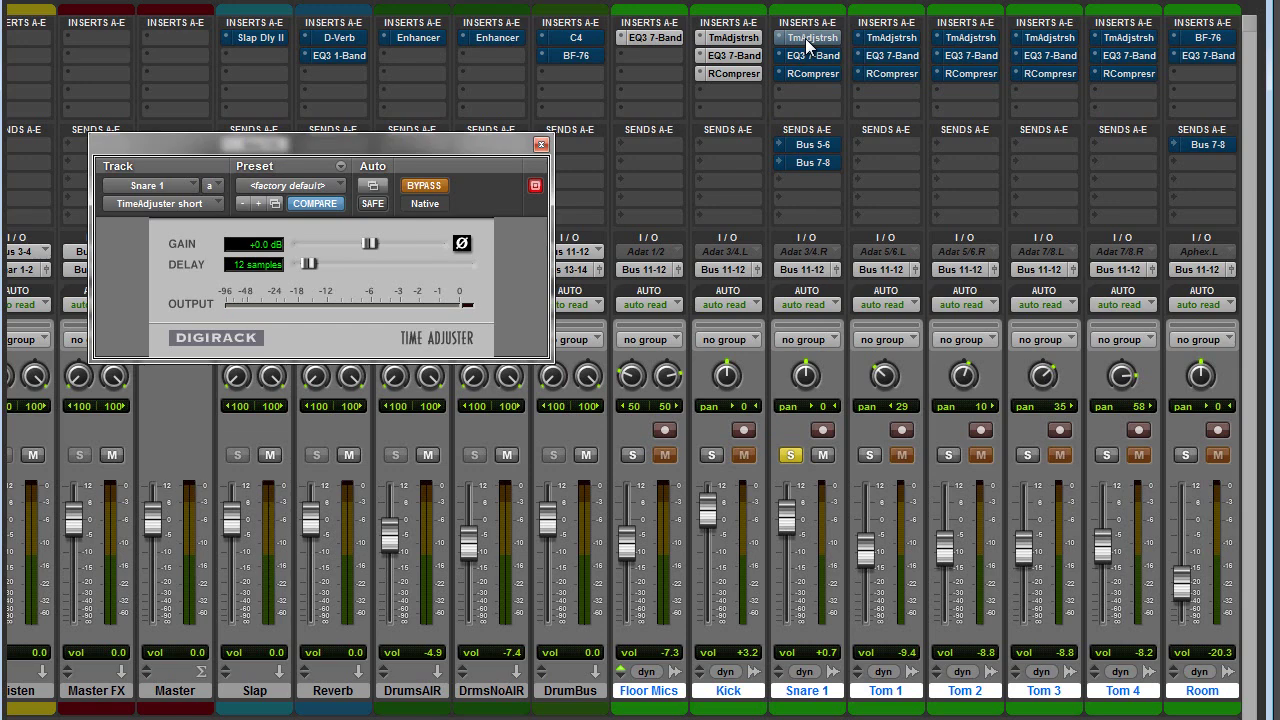
pyautogui.click(808, 42)
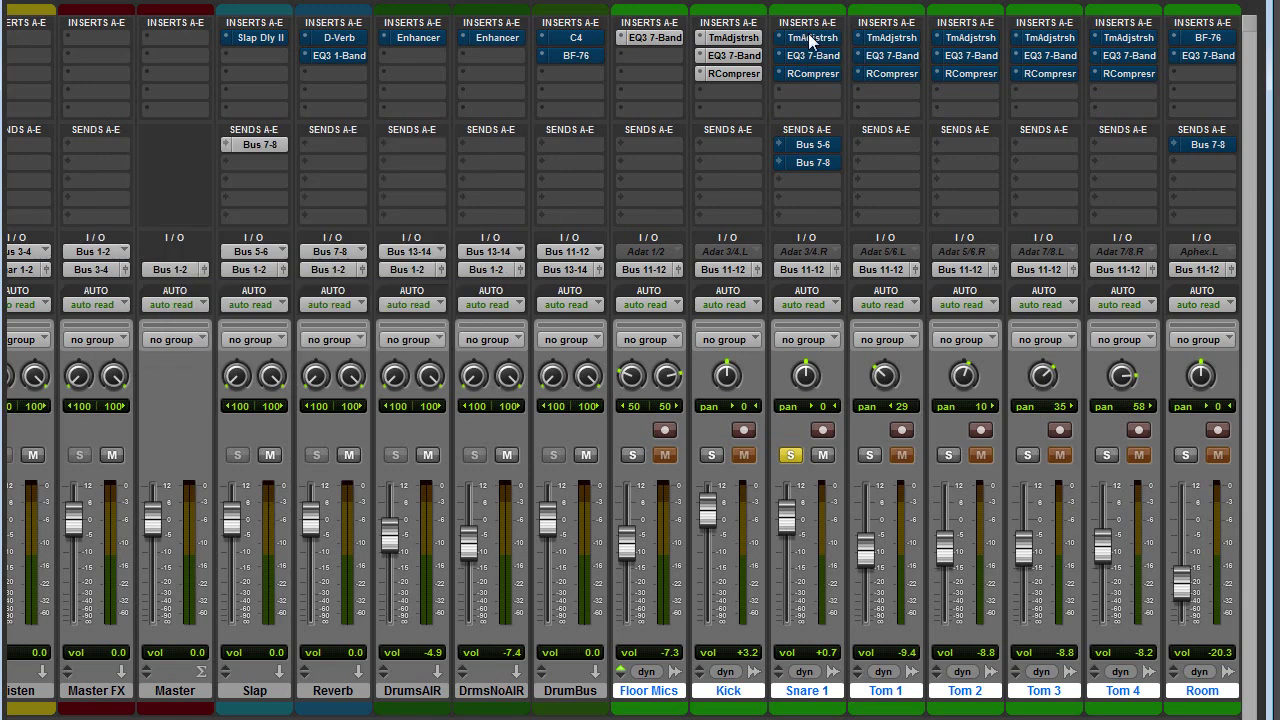
pyautogui.click(820, 56)
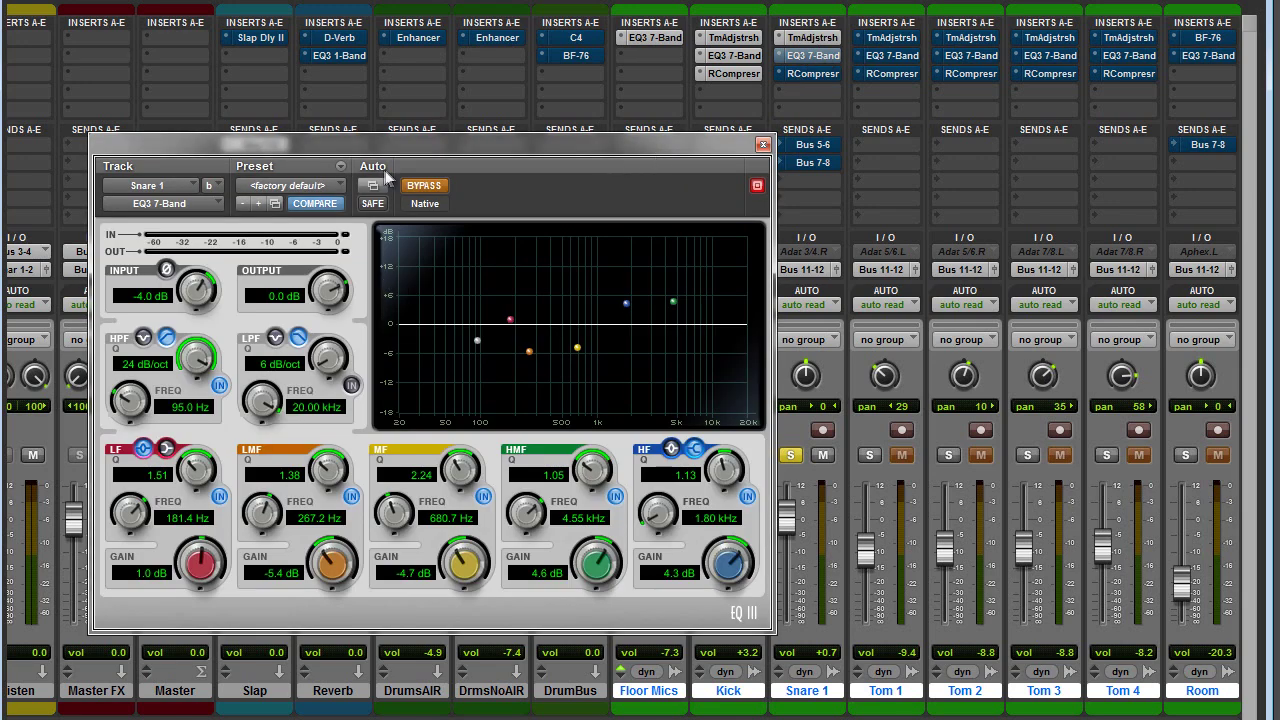
pyautogui.click(423, 186)
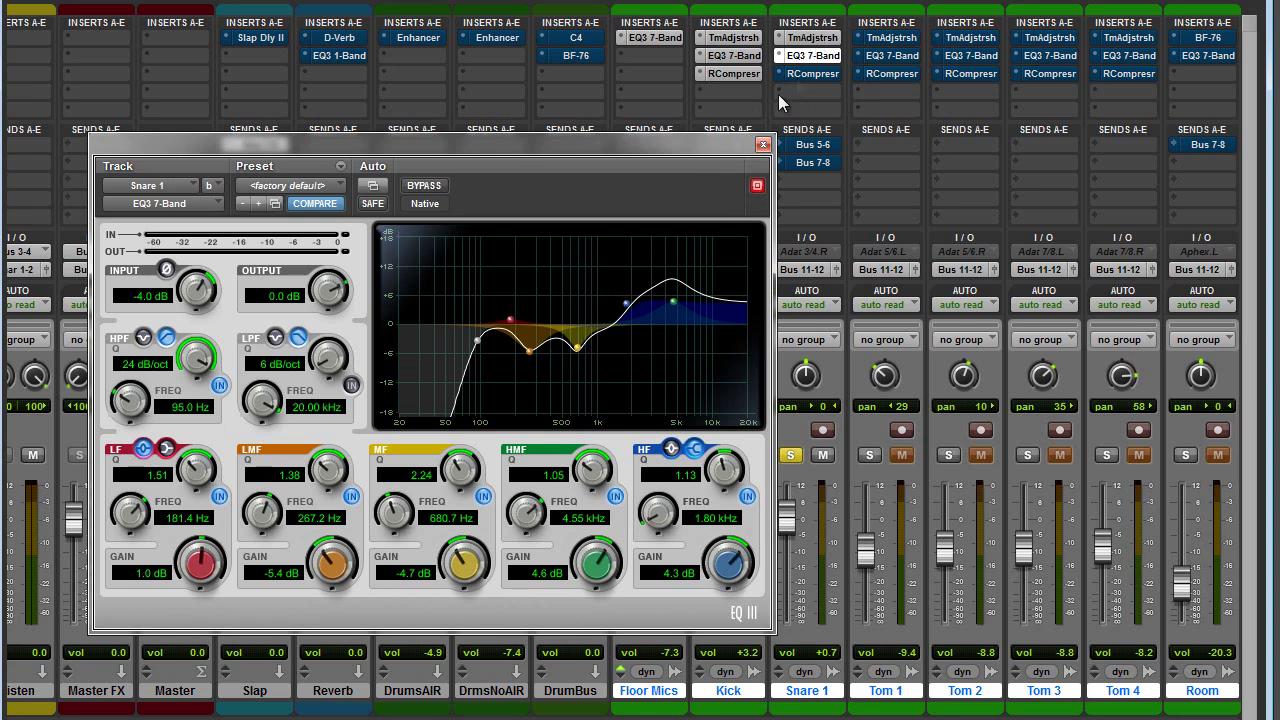
# Compare the soloed Snare 1 track with its EQ3 7-Band bypassed and active.
pyautogui.click(433, 187)
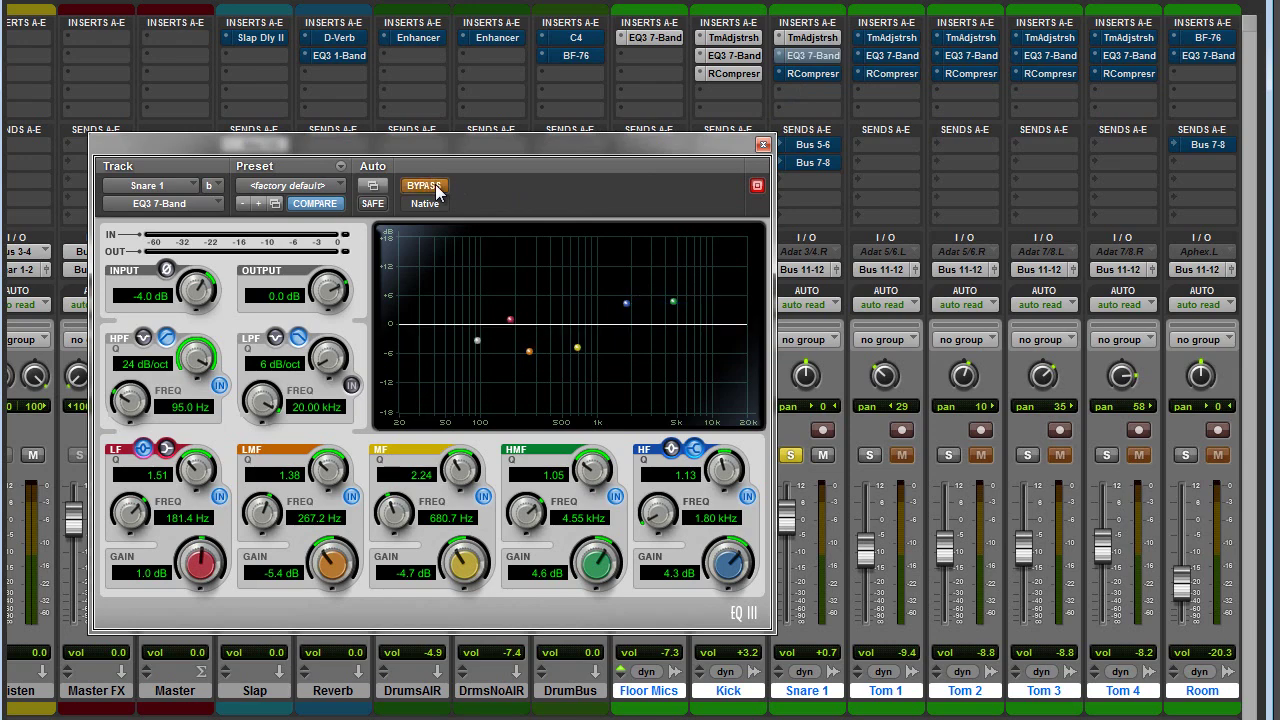
pyautogui.moveTo(583, 157); pyautogui.dragTo(553, 150)
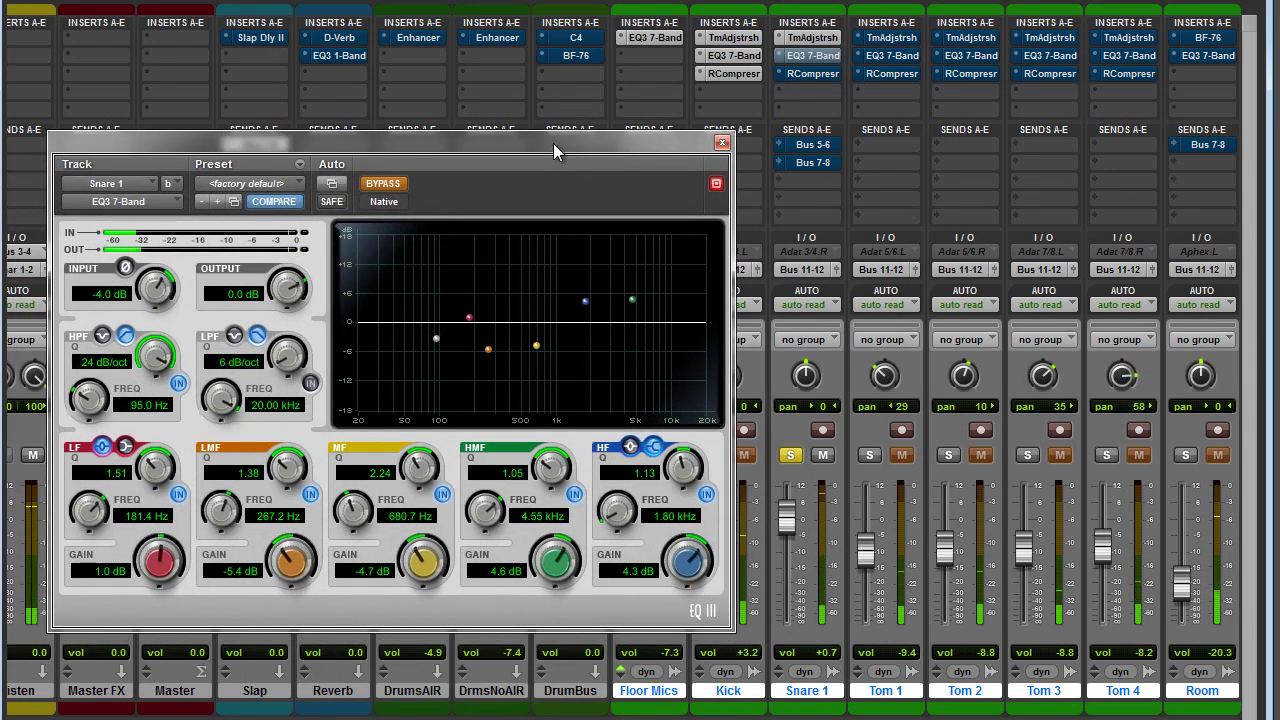
pyautogui.click(404, 182)
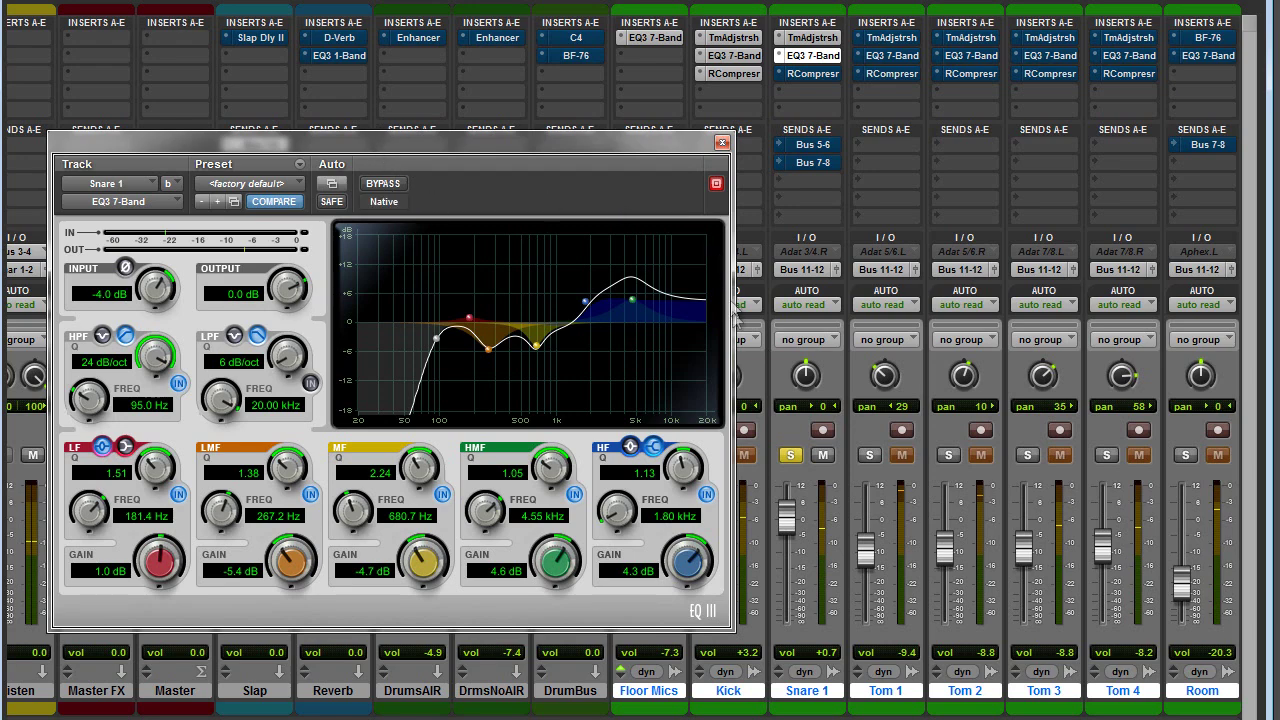
# Take the Renaissance Compressor on Snare 1 out of bypass and turn off the track's solo.
pyautogui.click(807, 78)
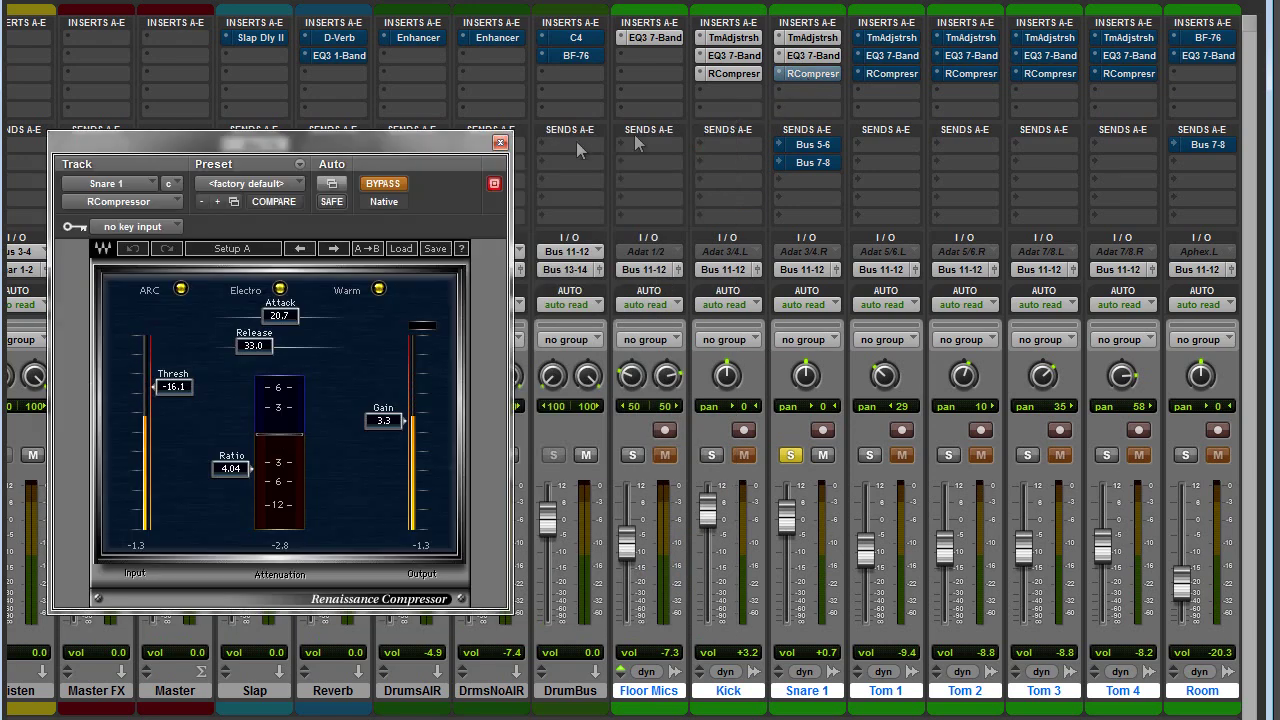
pyautogui.click(386, 185)
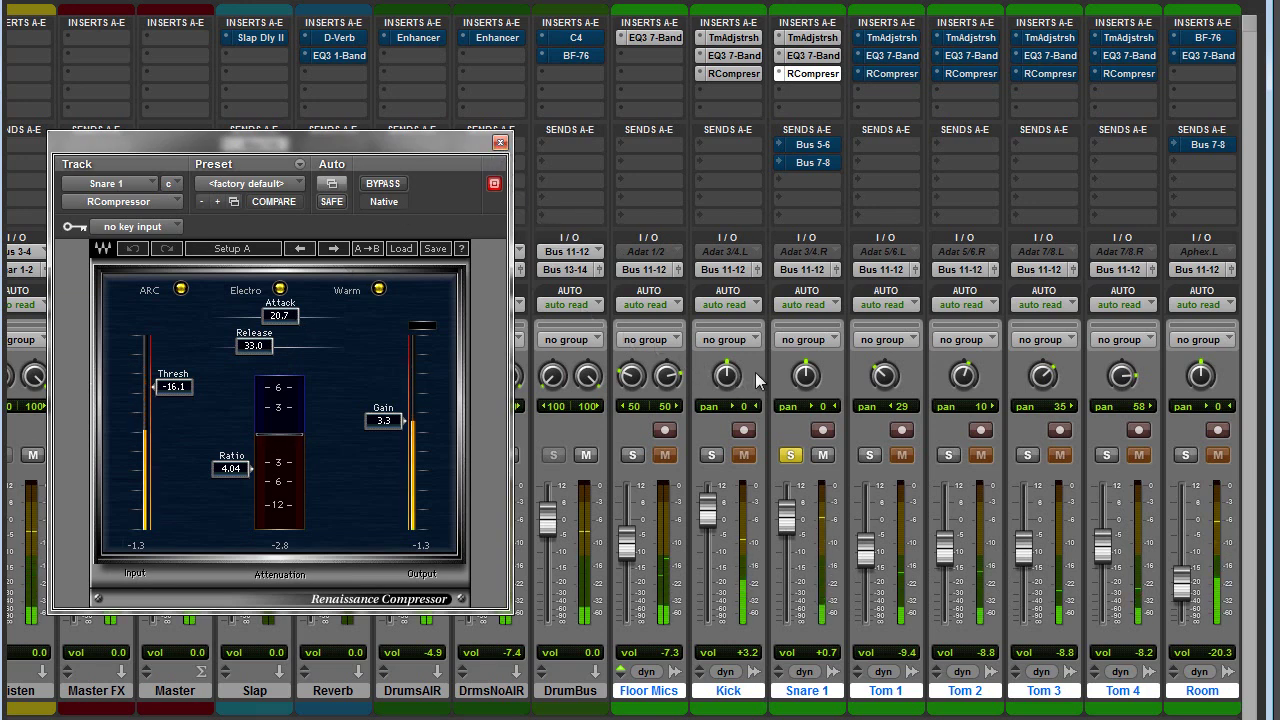
pyautogui.click(796, 455)
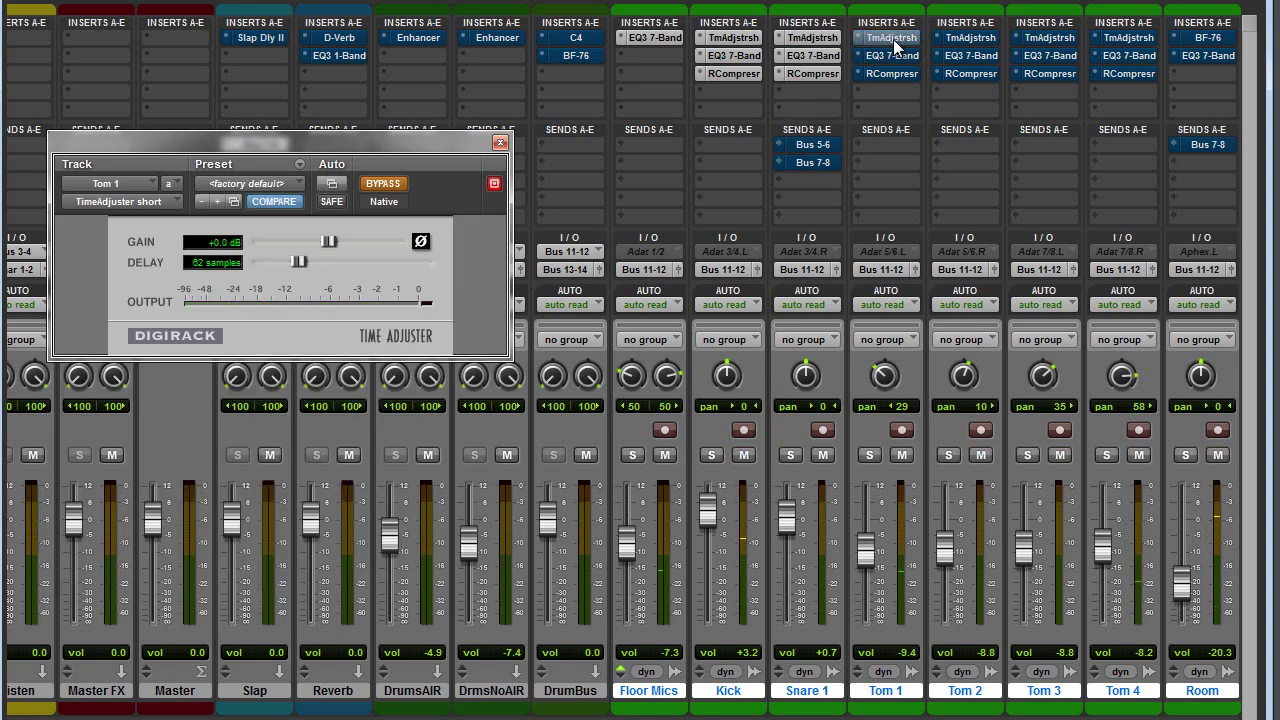
# Activate the bypassed TimeAdjuster, EQ3 7-Band and Renaissance Compressor inserts on Tom 1, reviewing the compressor settings.
pyautogui.click(385, 185)
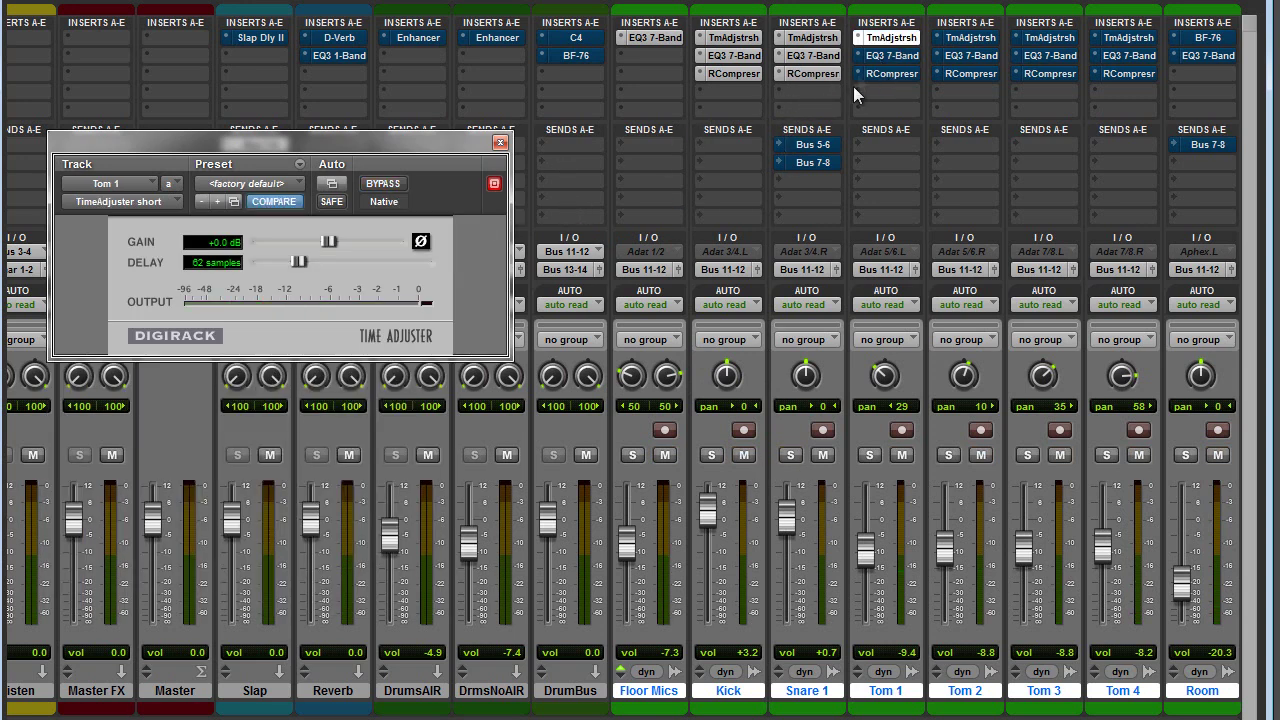
pyautogui.click(872, 58)
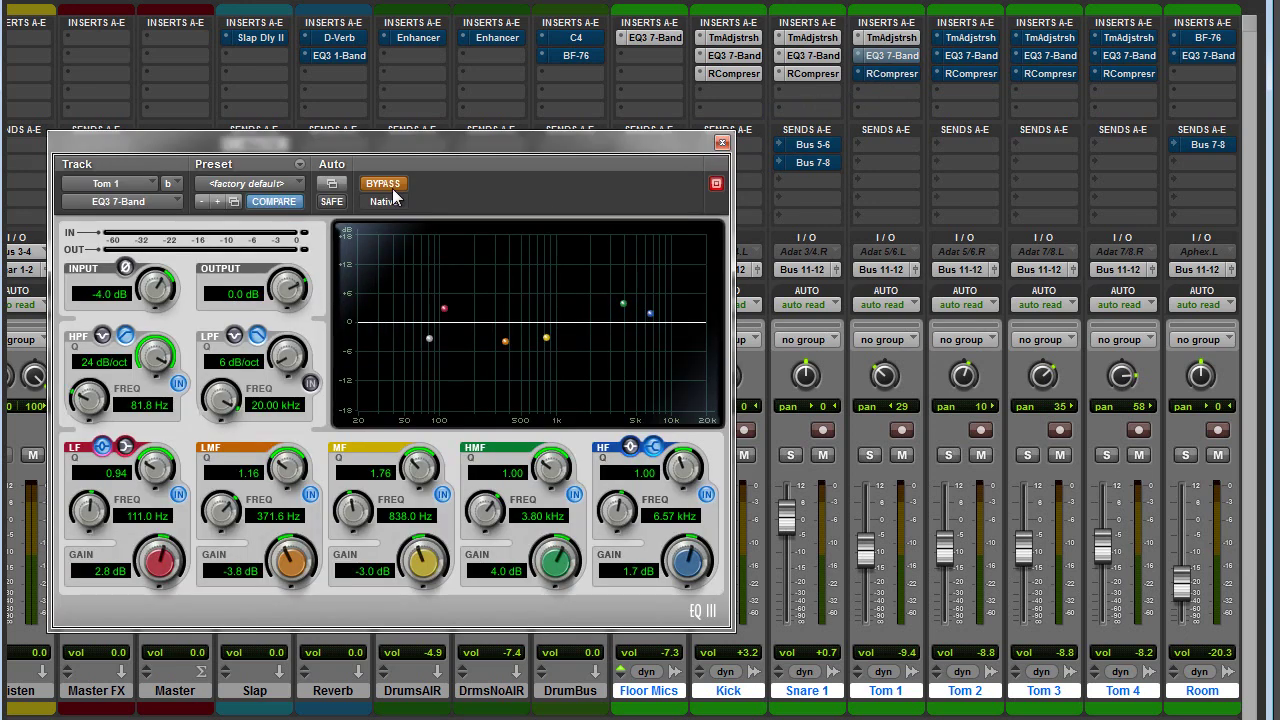
pyautogui.click(390, 186)
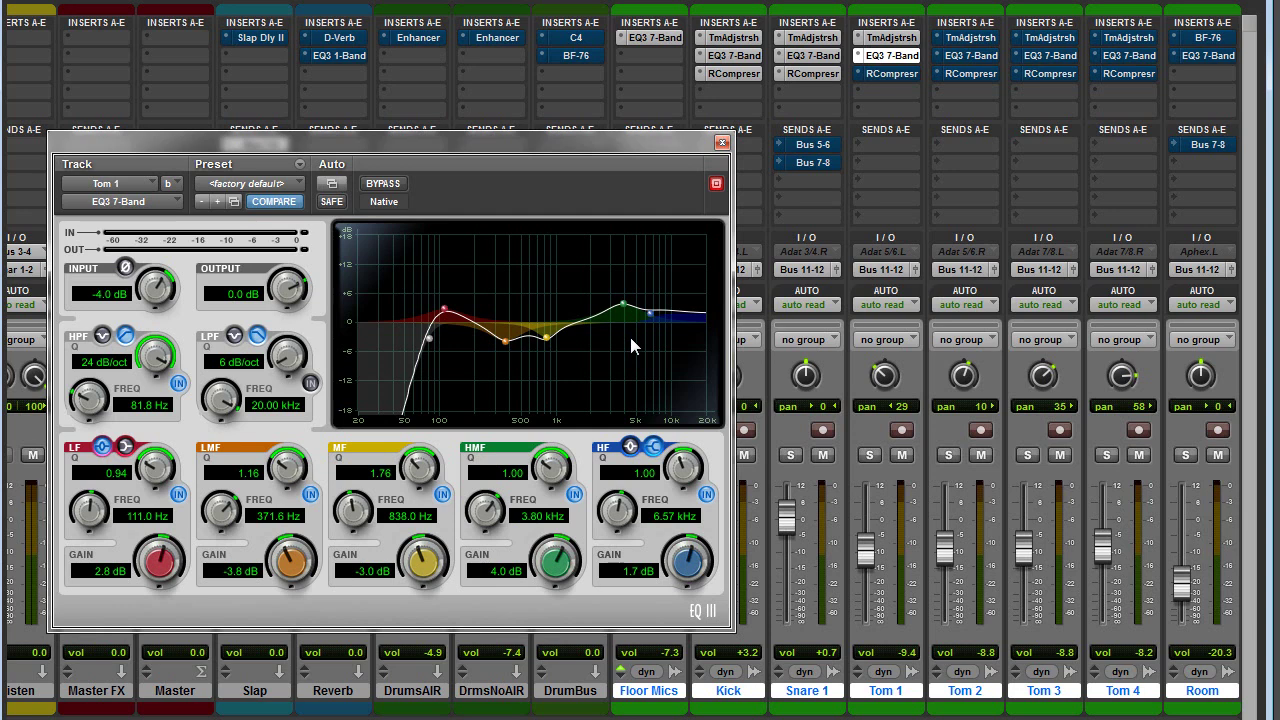
pyautogui.click(910, 72)
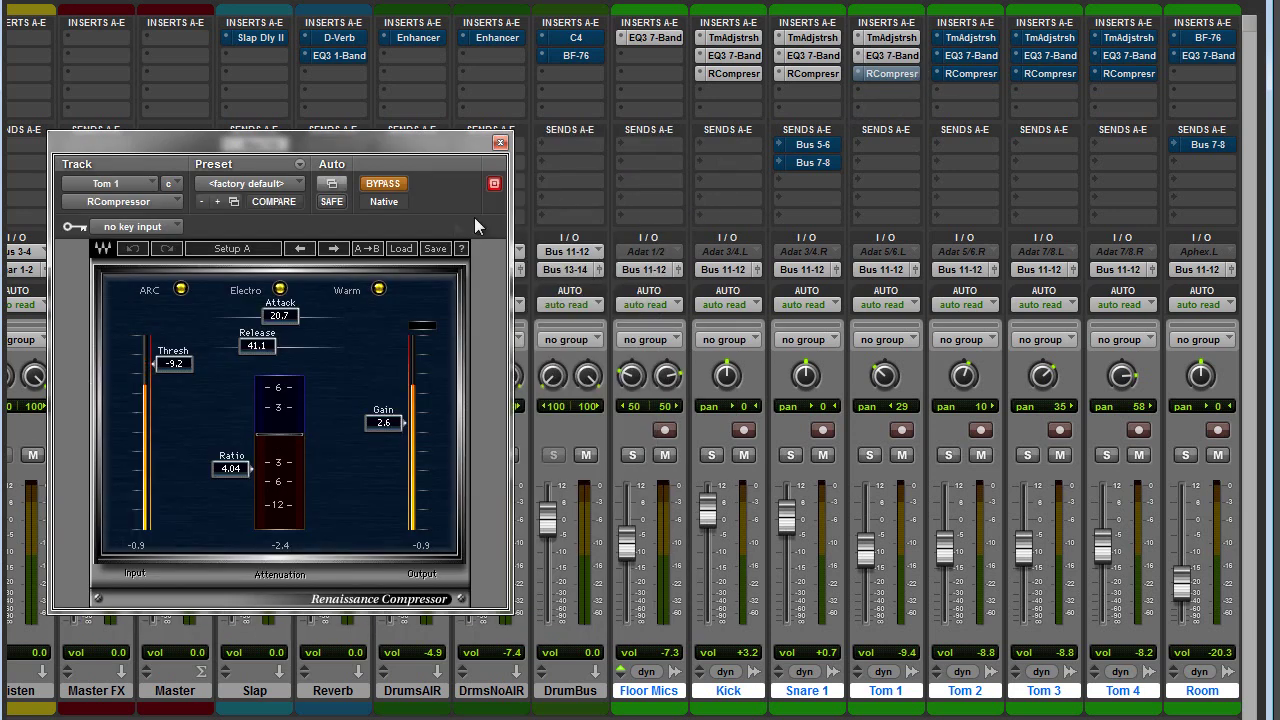
pyautogui.click(387, 188)
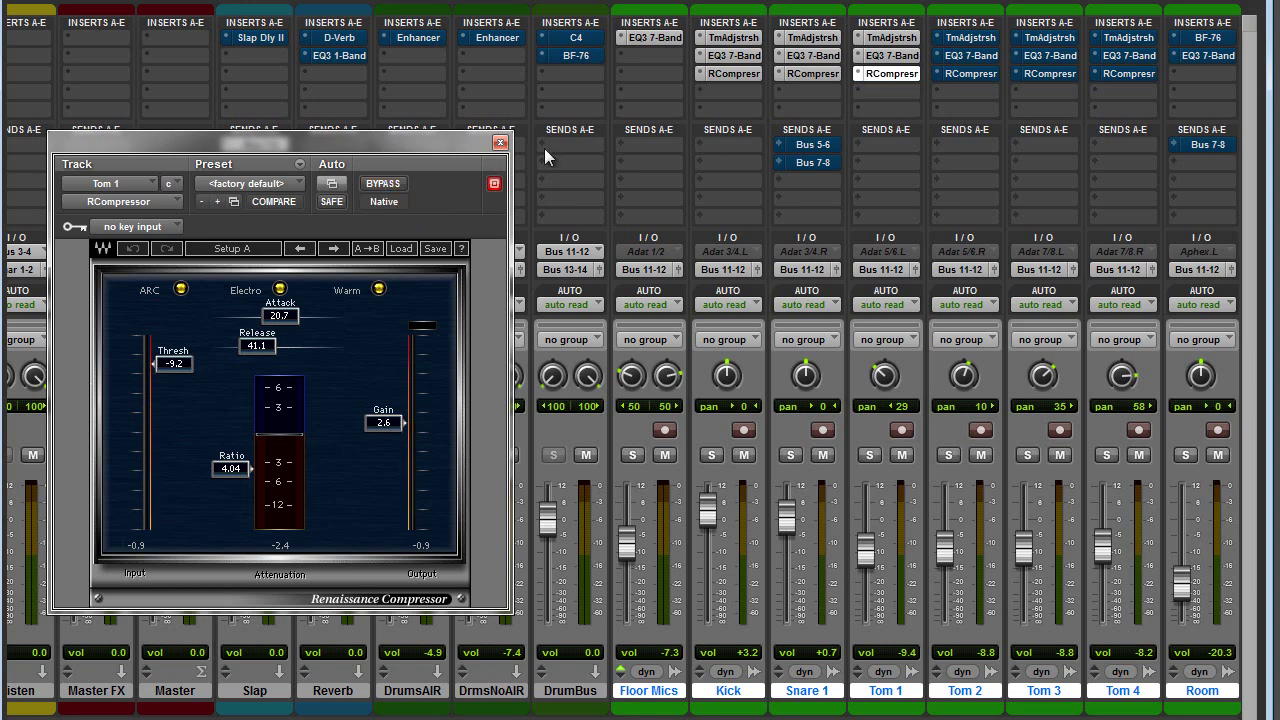
pyautogui.click(500, 142)
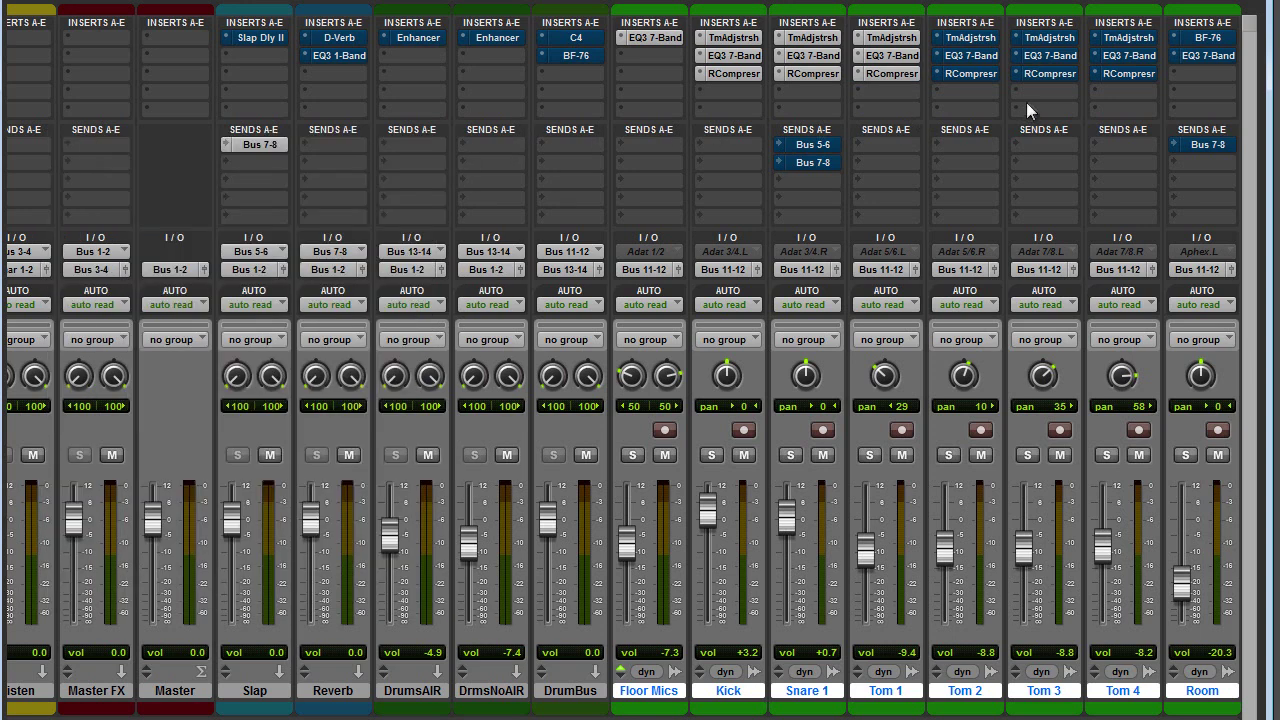
pyautogui.click(889, 80)
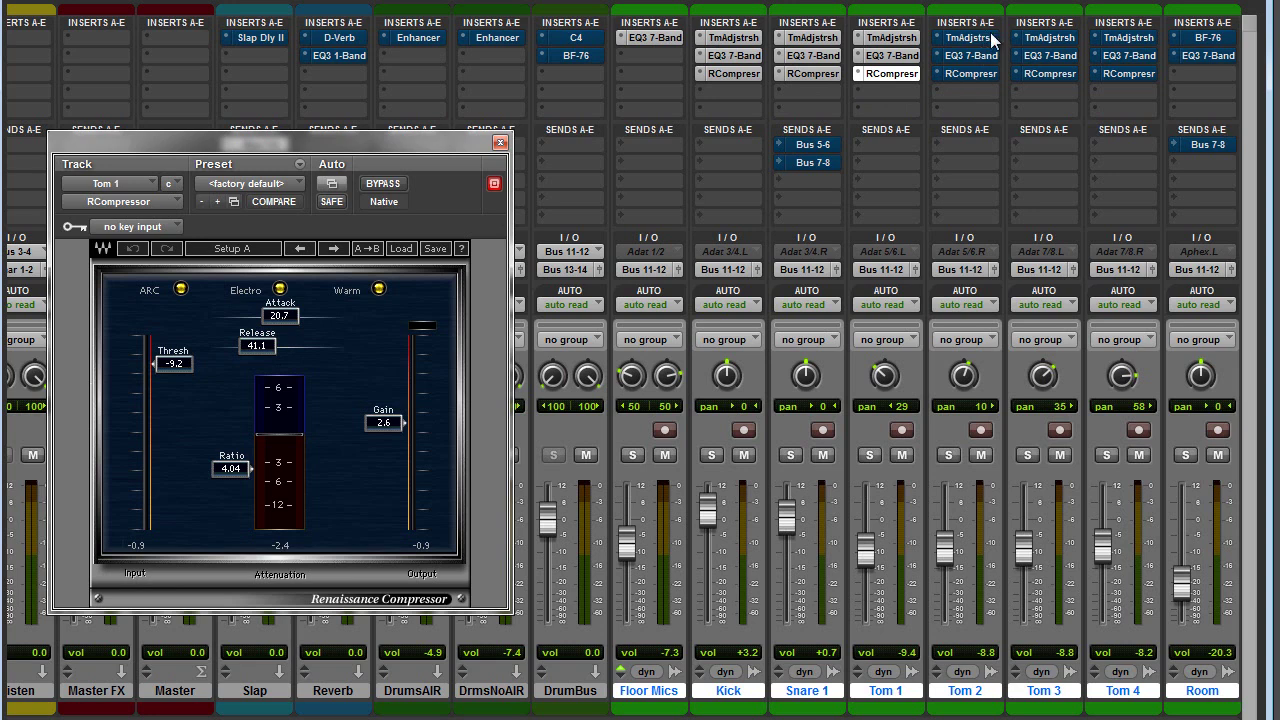
pyautogui.click(501, 143)
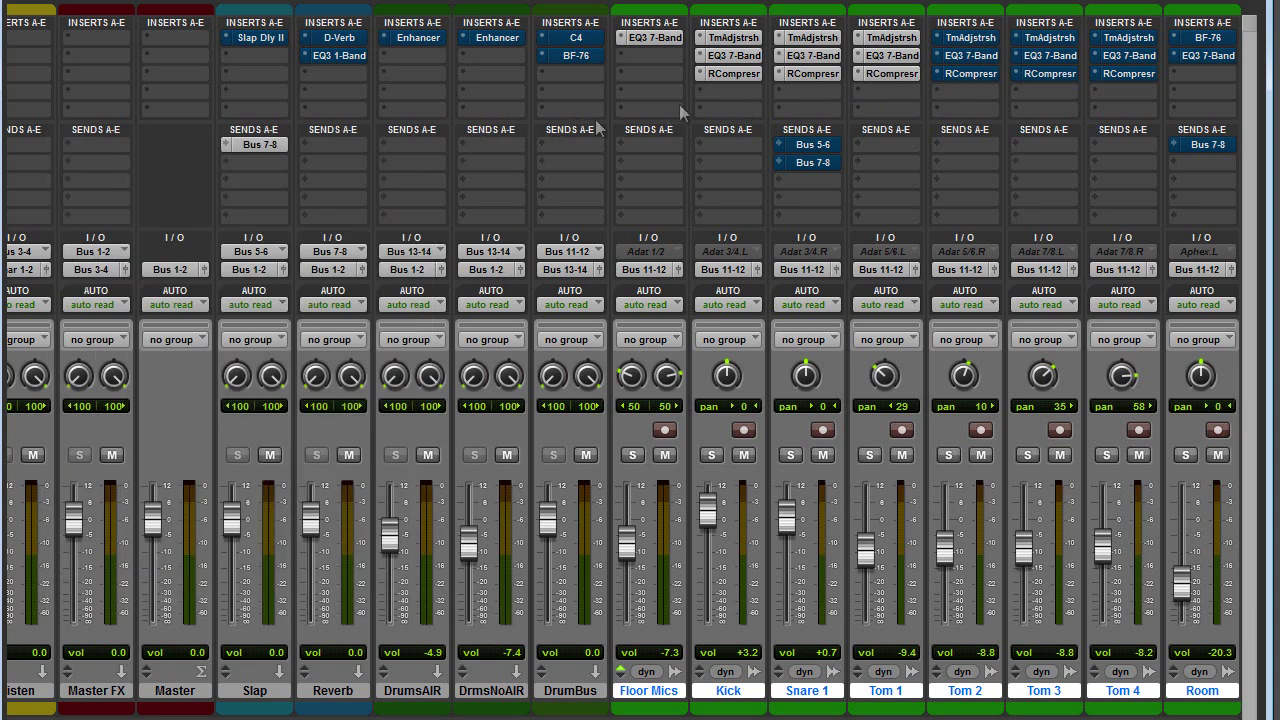
# Take the TimeAdjuster inserts on Tom 2, Tom 3 and Tom 4 out of bypass.
pyautogui.keyDown('ctrl'); pyautogui.click(972, 38); pyautogui.keyUp('ctrl')
pyautogui.keyDown('ctrl'); pyautogui.click(1050, 38); pyautogui.keyUp('ctrl')
pyautogui.keyDown('ctrl'); pyautogui.click(1128, 38); pyautogui.keyUp('ctrl')
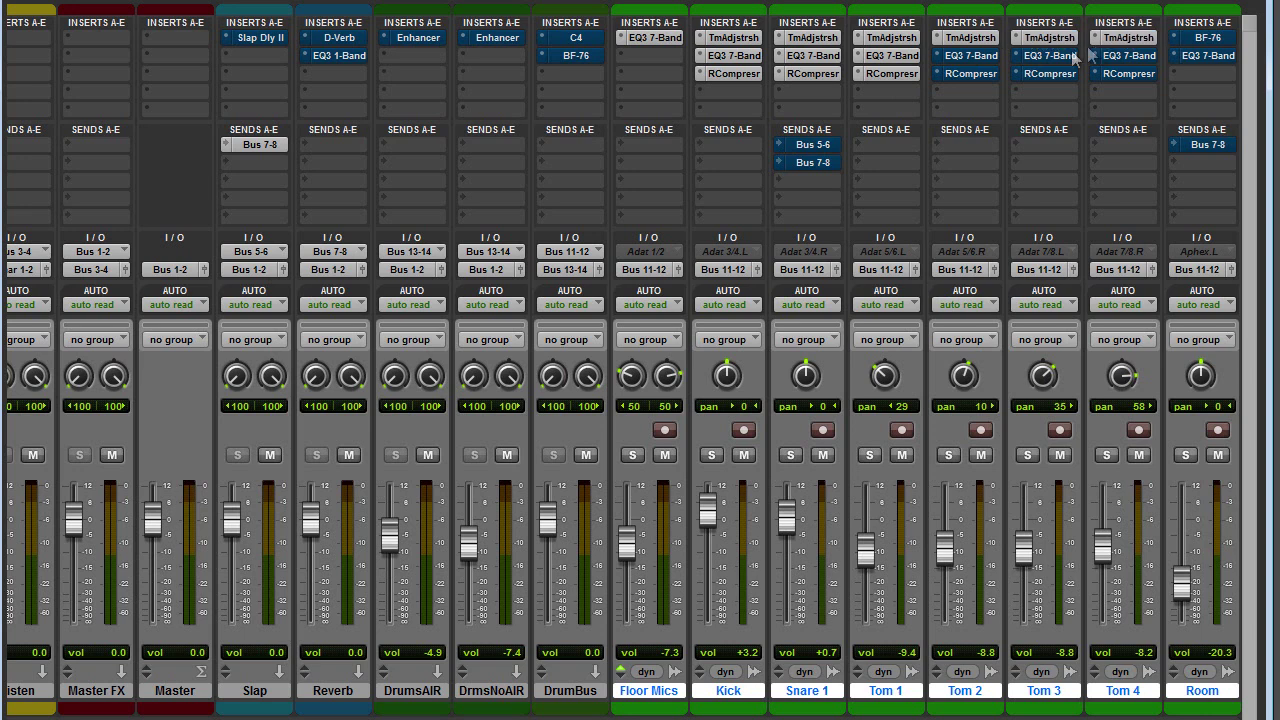
# Show the EQ3 7-Band settings of Tom 2, Tom 3 and Tom 4 and take each EQ out of bypass.
pyautogui.click(987, 58)
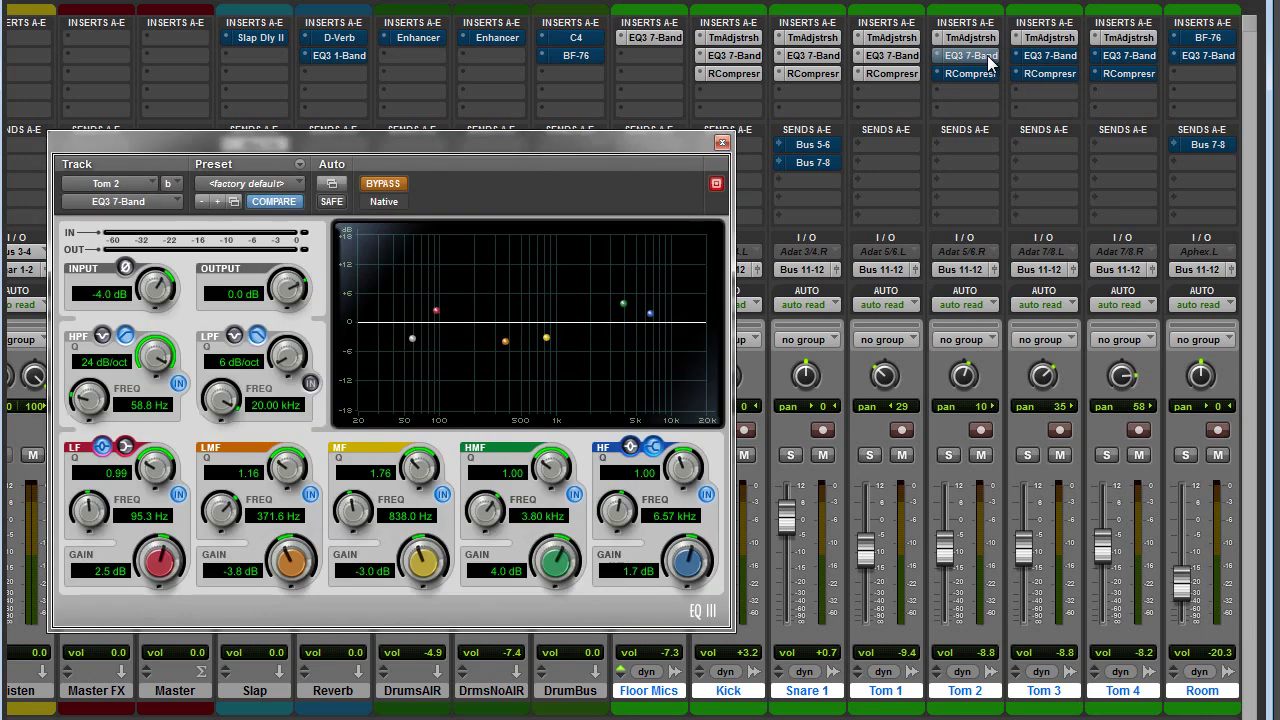
pyautogui.keyDown('ctrl'); pyautogui.click(988, 58); pyautogui.keyUp('ctrl')
pyautogui.click(1042, 56)
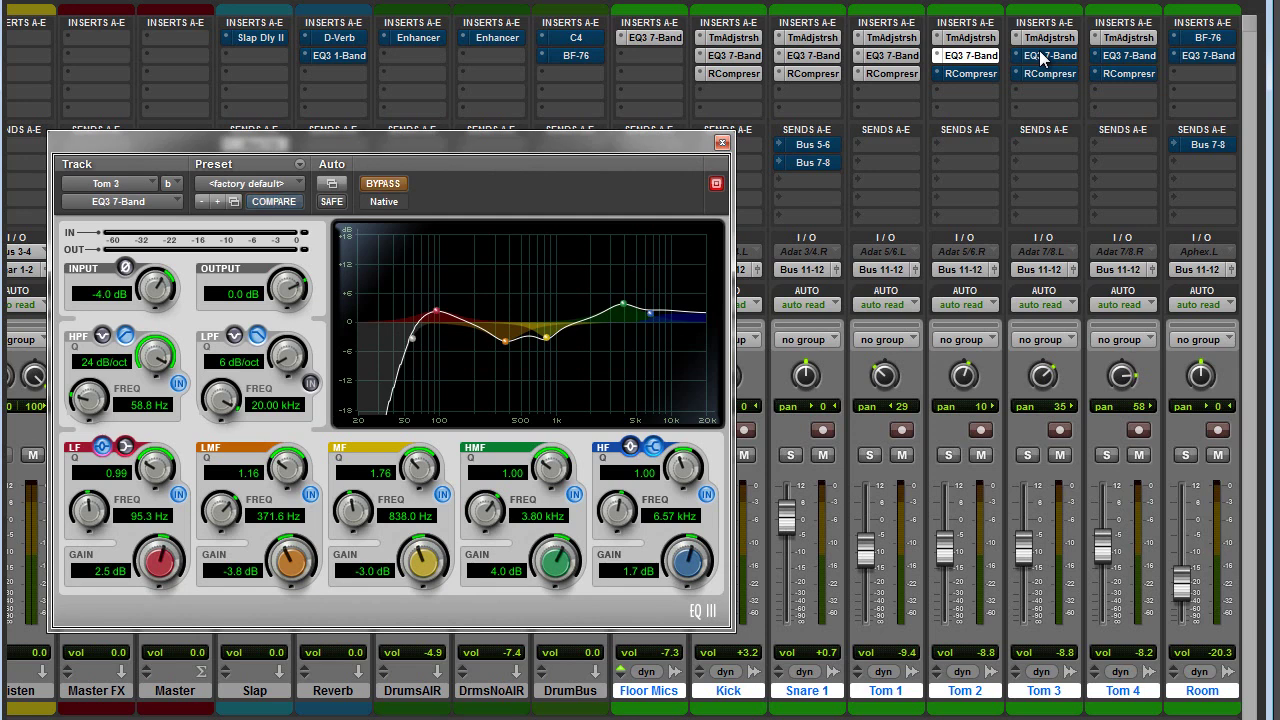
pyautogui.keyDown('ctrl'); pyautogui.click(1042, 57); pyautogui.keyUp('ctrl')
pyautogui.click(1127, 57)
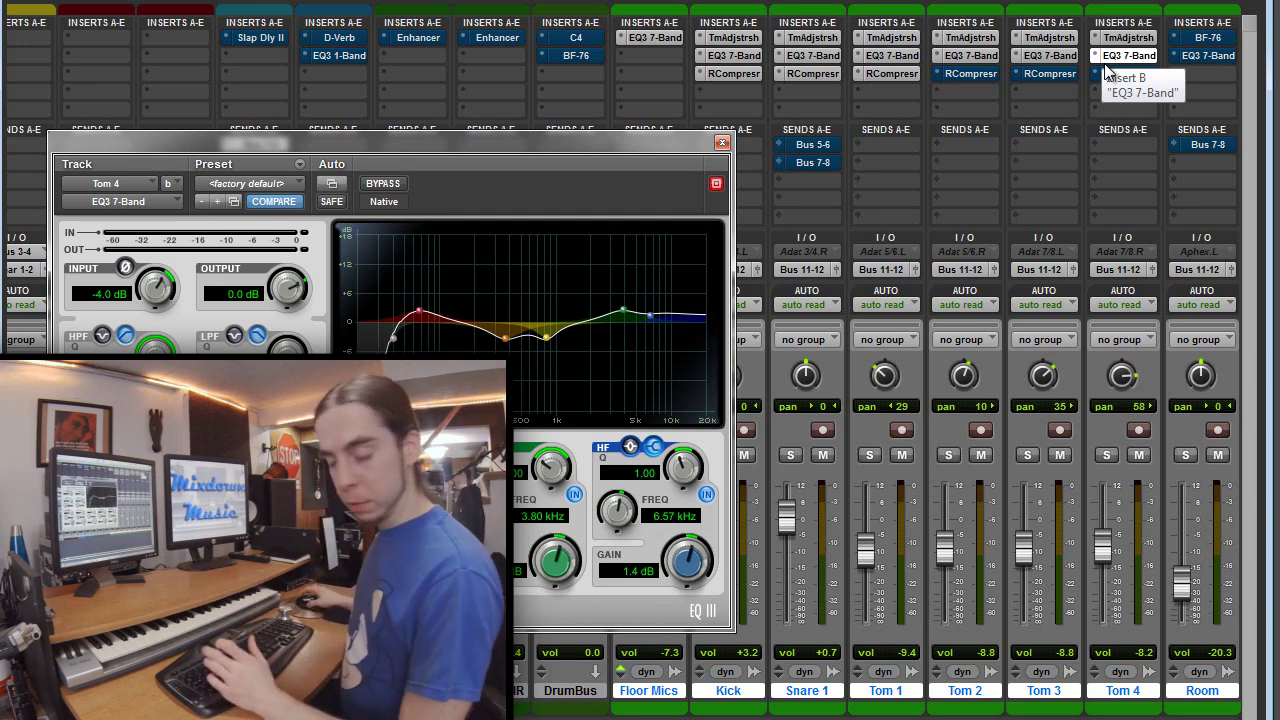
# Take the Renaissance Compressor inserts on Tom 2, Tom 3 and Tom 4 out of bypass.
pyautogui.click(975, 73)
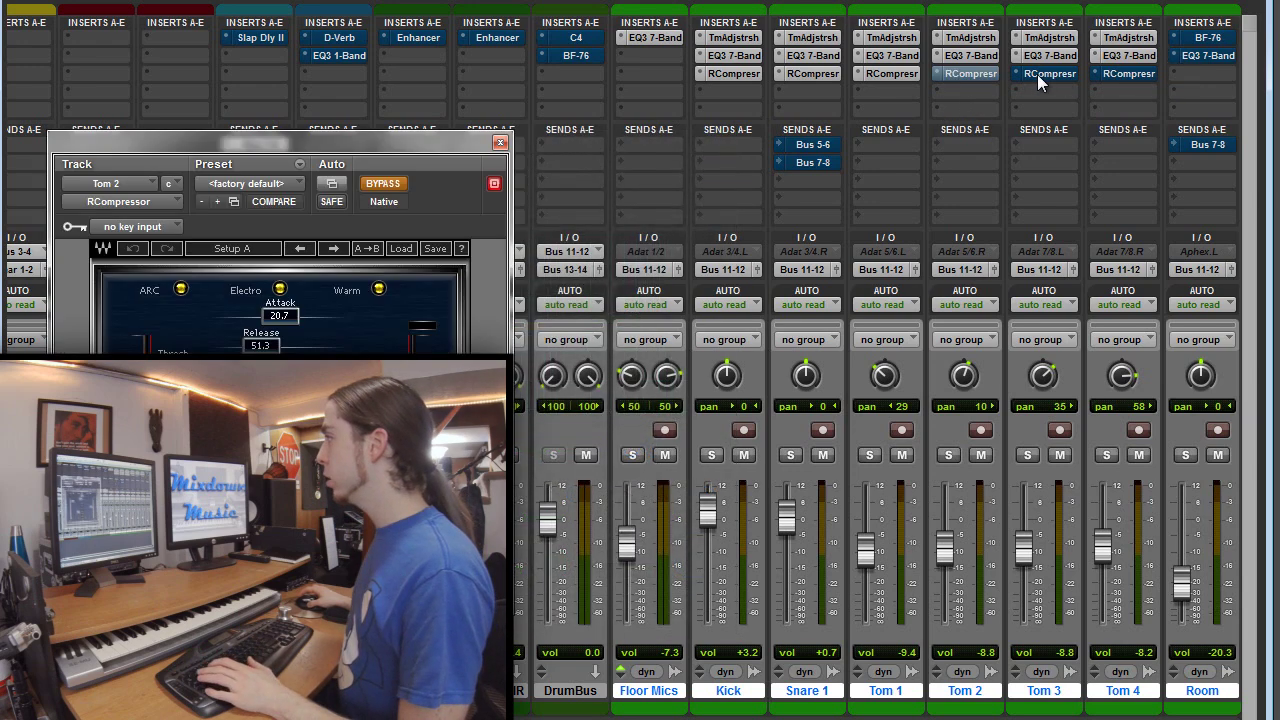
pyautogui.click(987, 78)
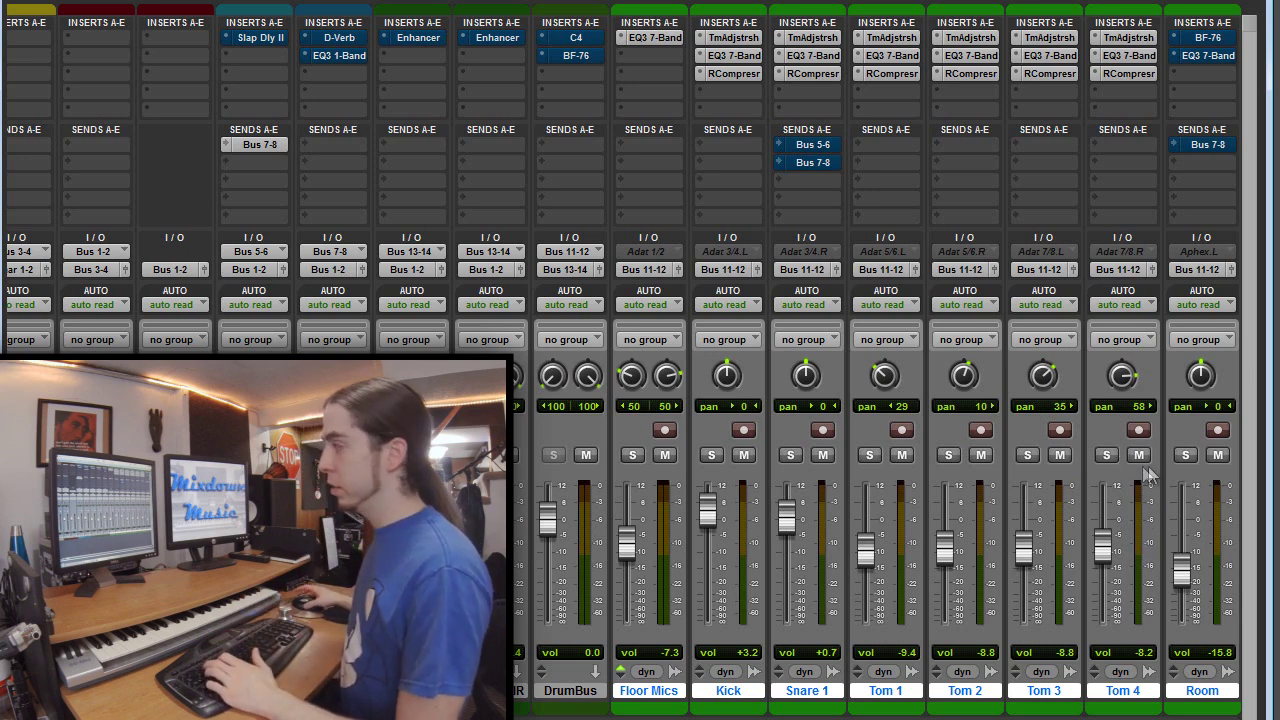
# Solo the Room track, raise its volume to -14.1 and turn the solo off again.
pyautogui.click(1180, 455)
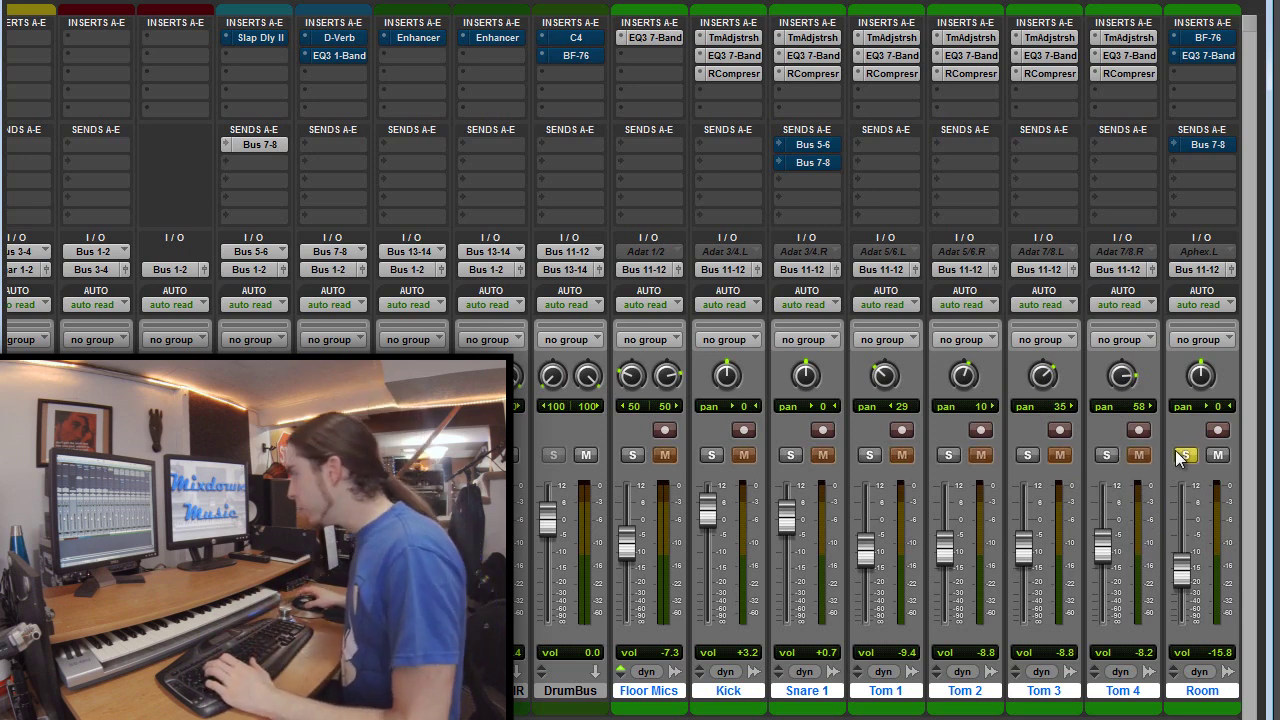
pyautogui.moveTo(1182, 570); pyautogui.dragTo(1182, 565)
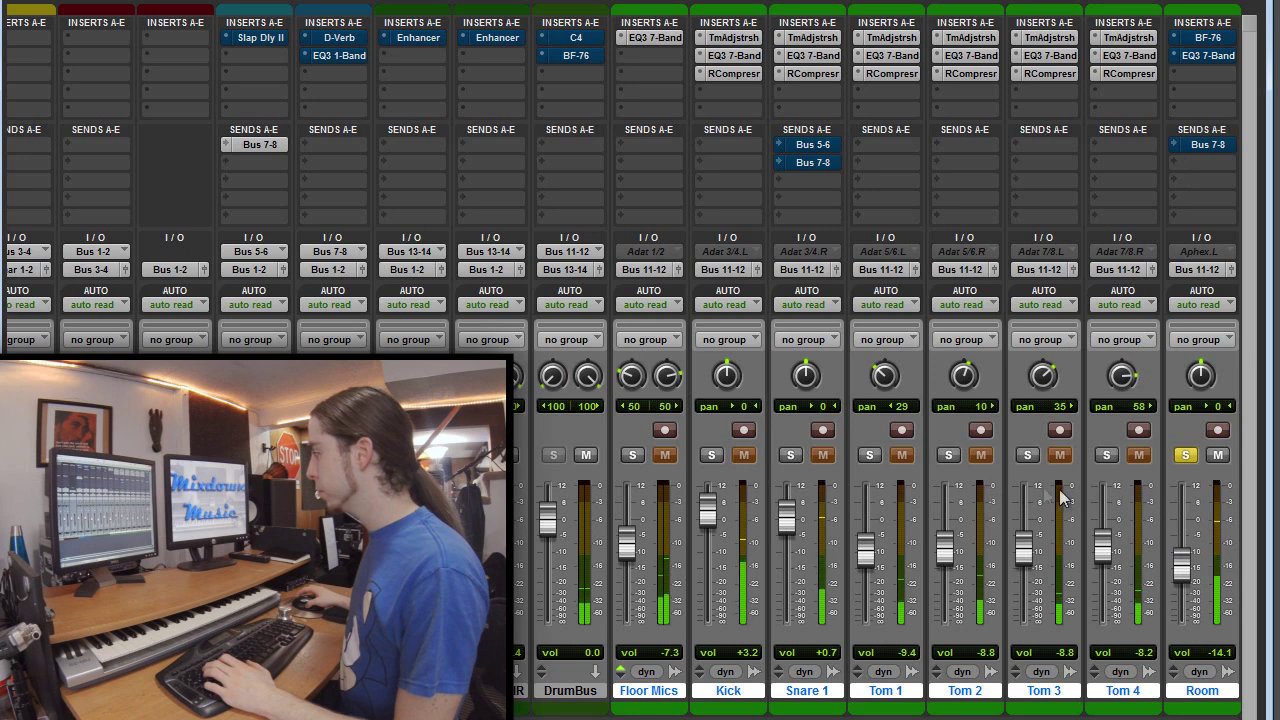
pyautogui.click(1185, 457)
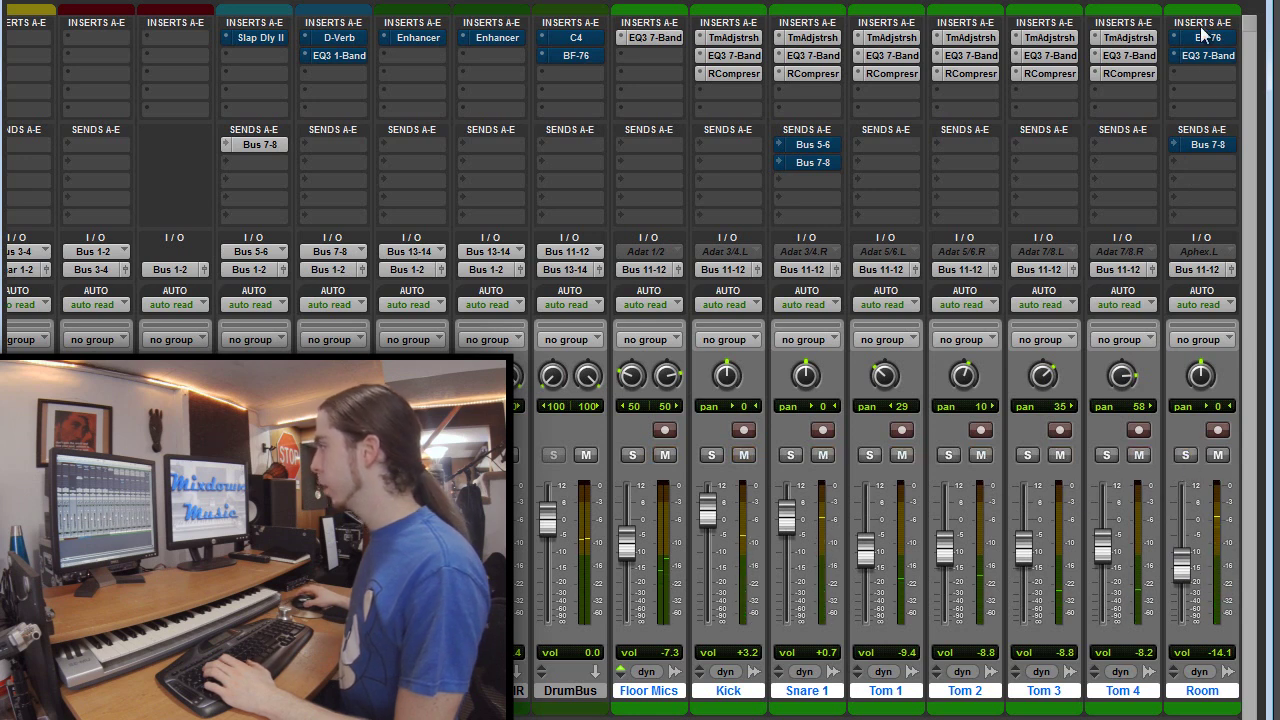
# Solo the Room track and take its BF-76 limiter out of bypass.
pyautogui.click(1203, 37)
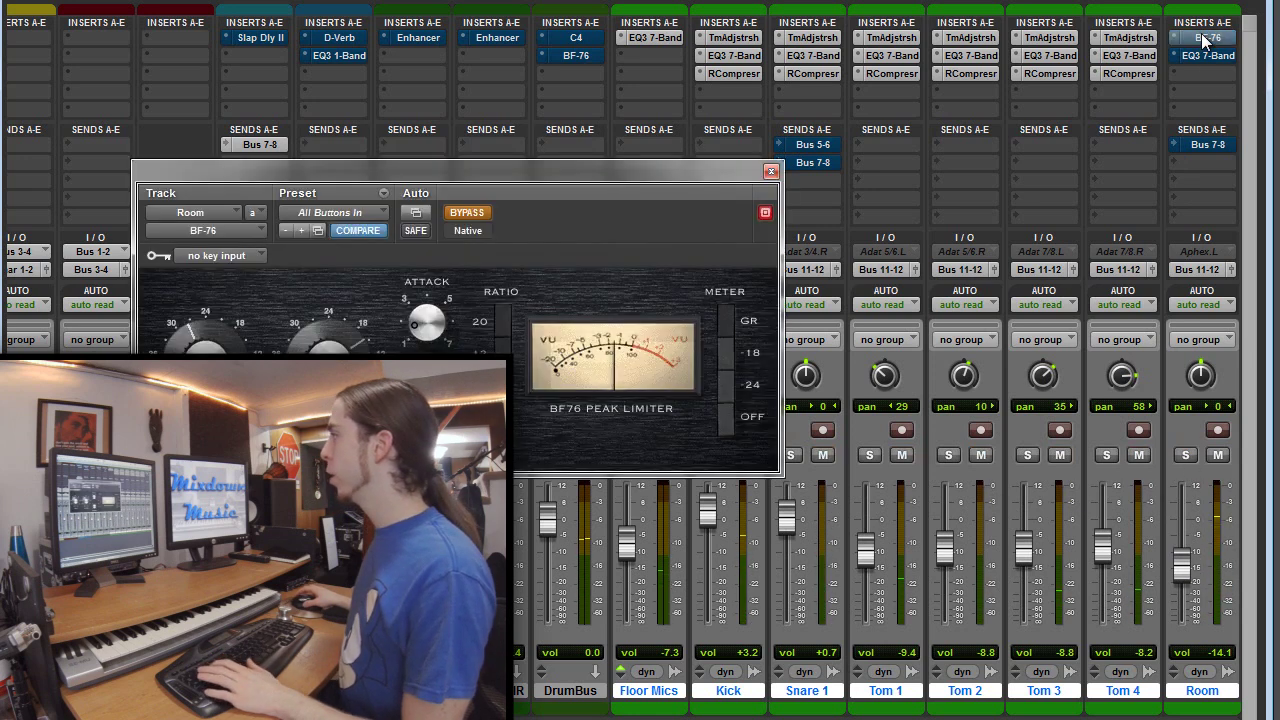
pyautogui.click(1186, 457)
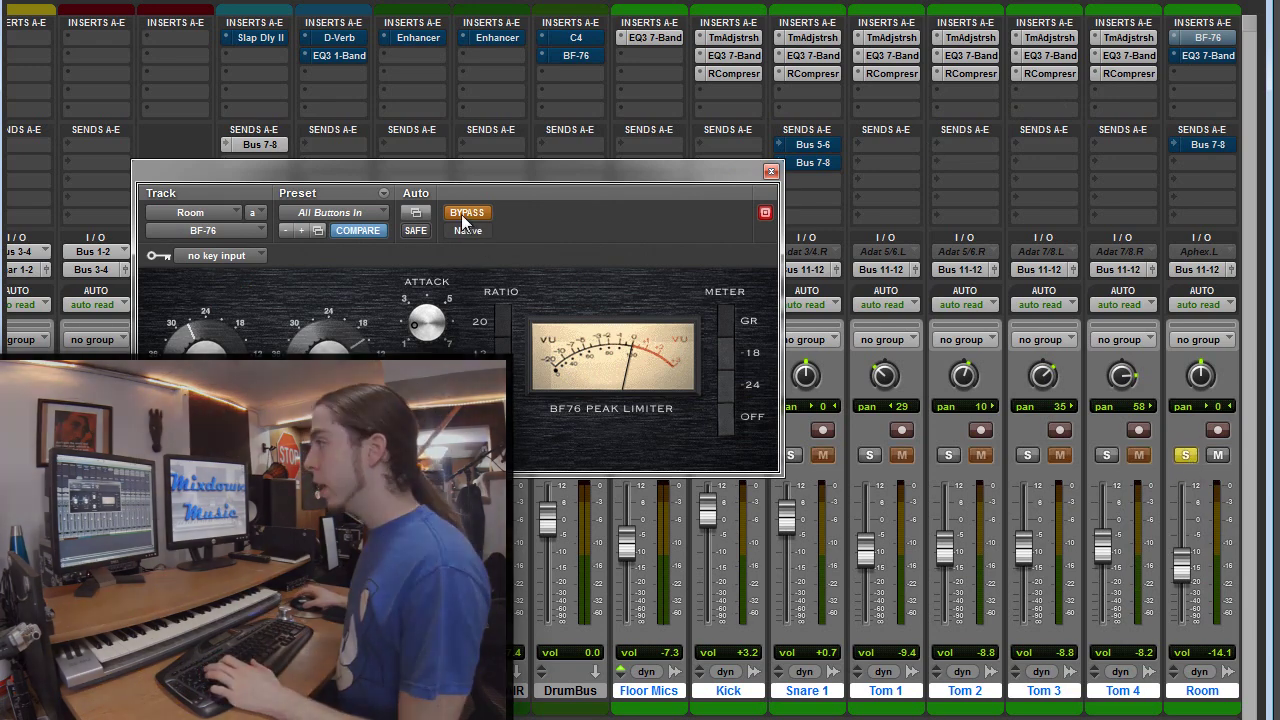
pyautogui.click(461, 214)
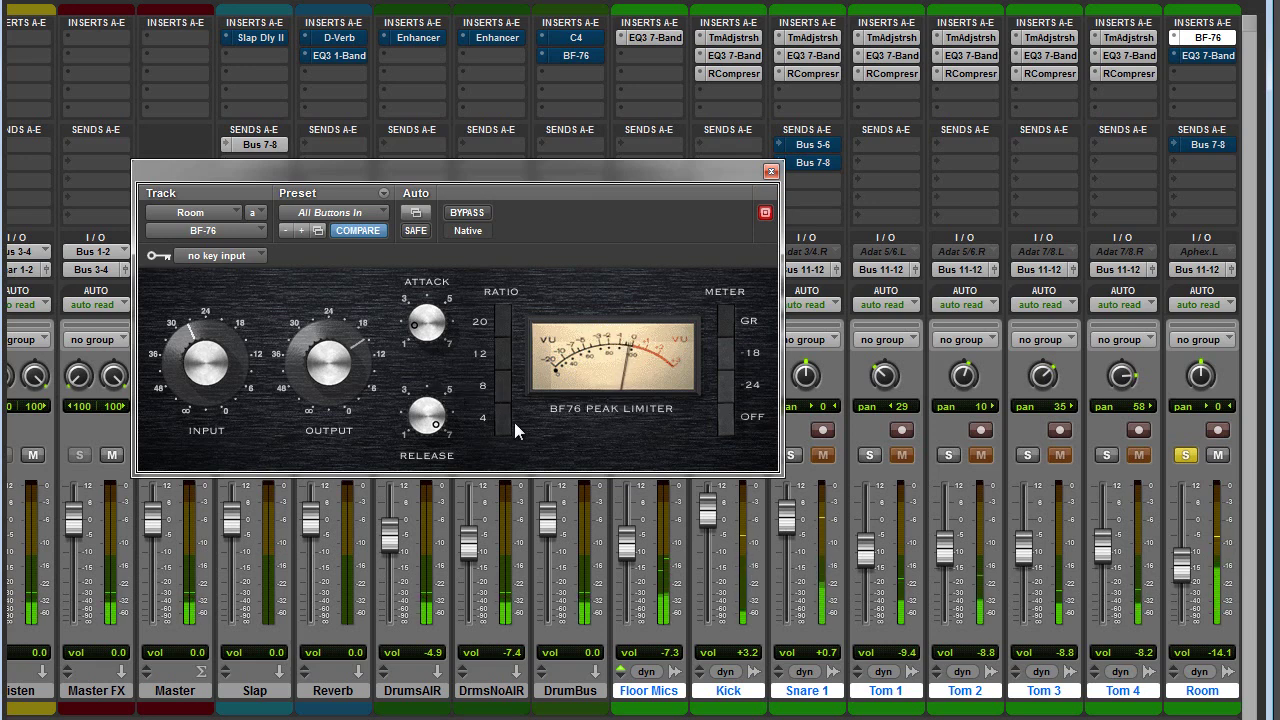
# Take the EQ3 7-Band on Room out of bypass, audition the track during playback and turn its solo off.
pyautogui.click(1205, 55)
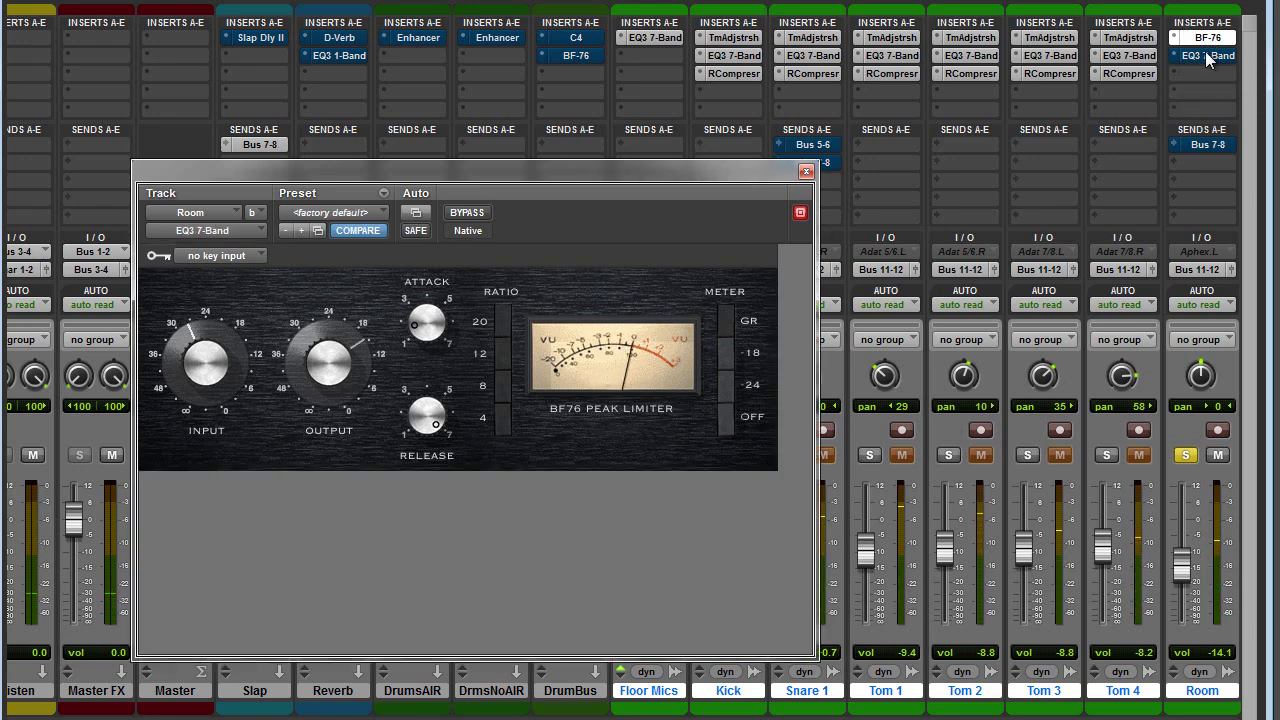
pyautogui.click(469, 217)
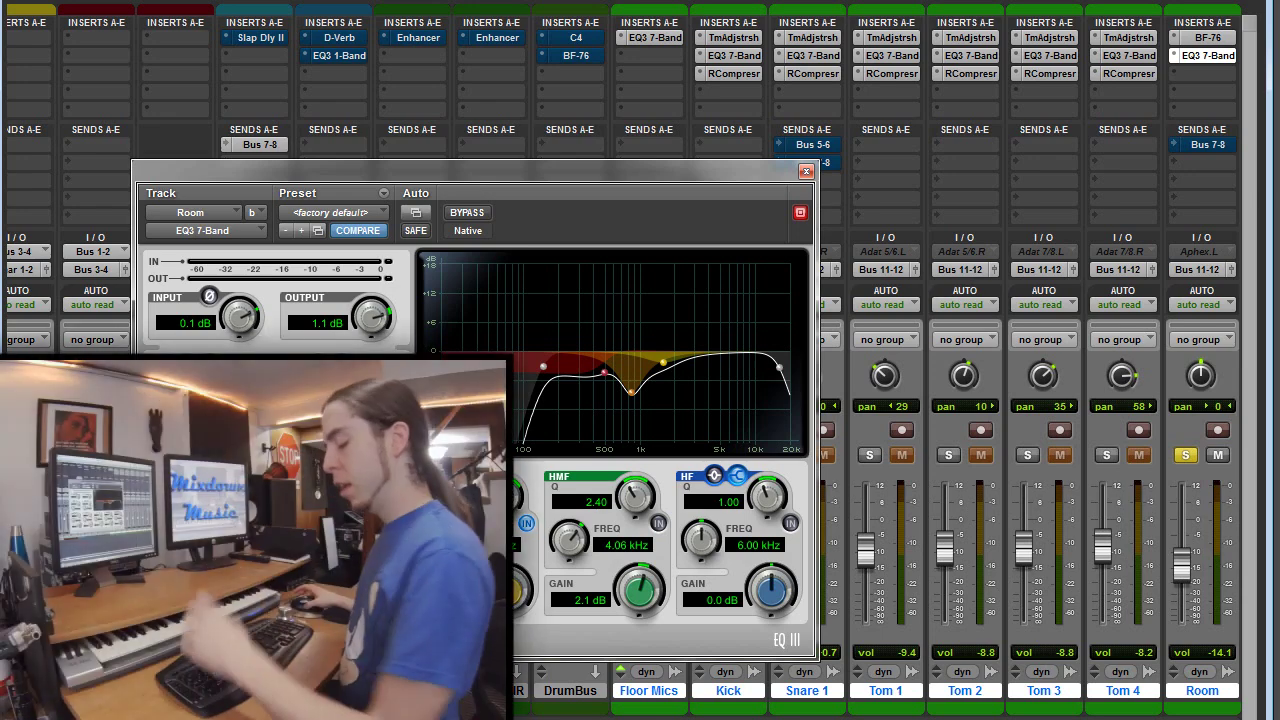
pyautogui.click(806, 172)
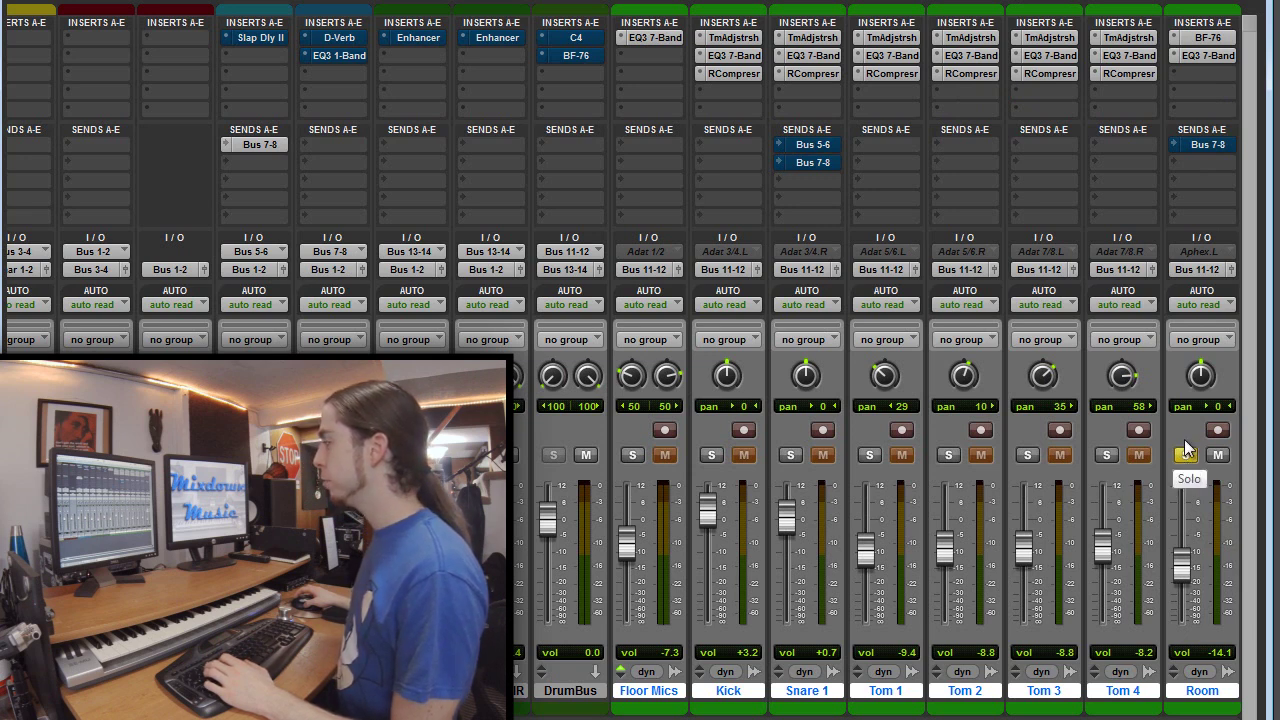
pyautogui.press('space')
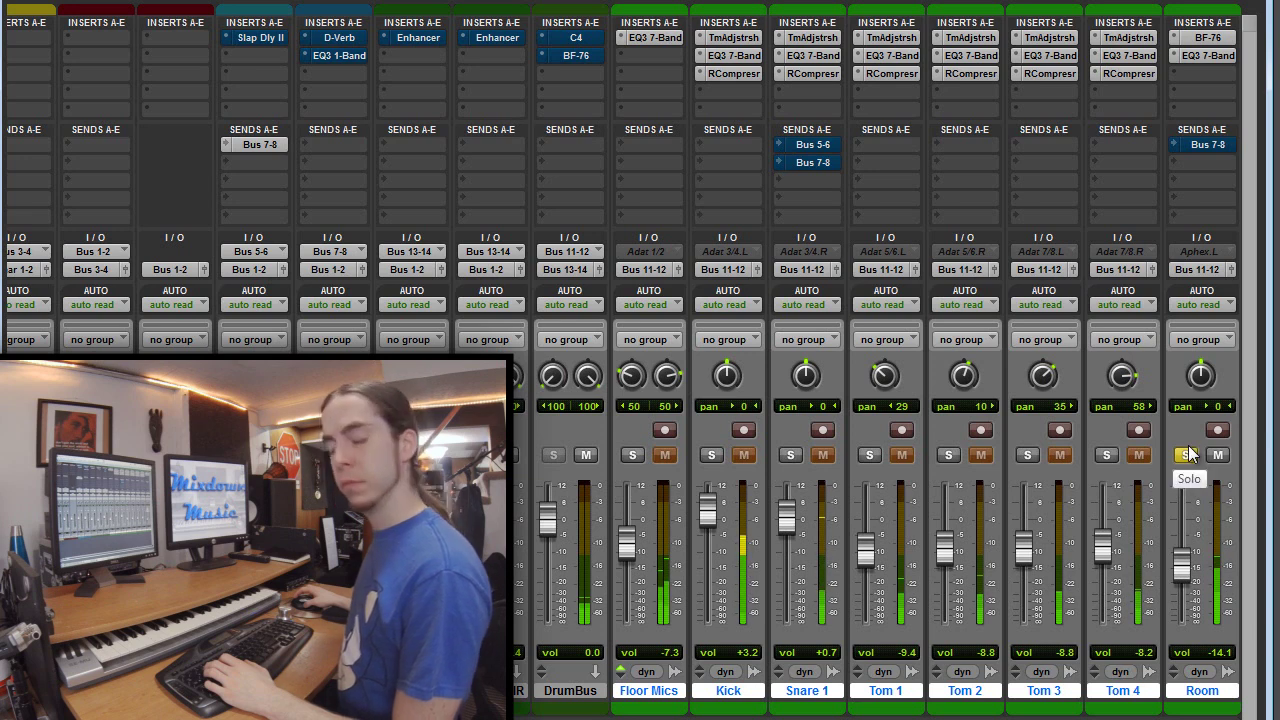
pyautogui.click(1188, 455)
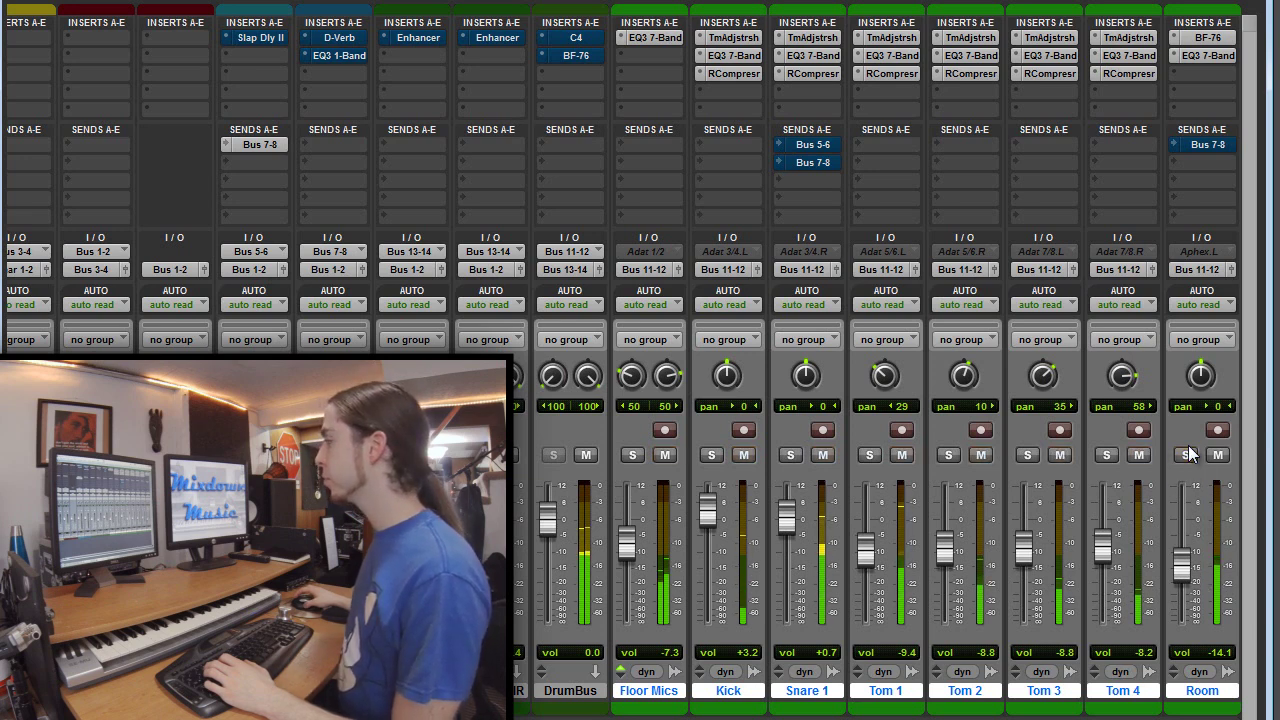
# Unmute the Bus 5-6 and Bus 7-8 sends on Snare 1 and play the drums with the delay and reverb.
pyautogui.click(812, 144)
pyautogui.click(805, 162)
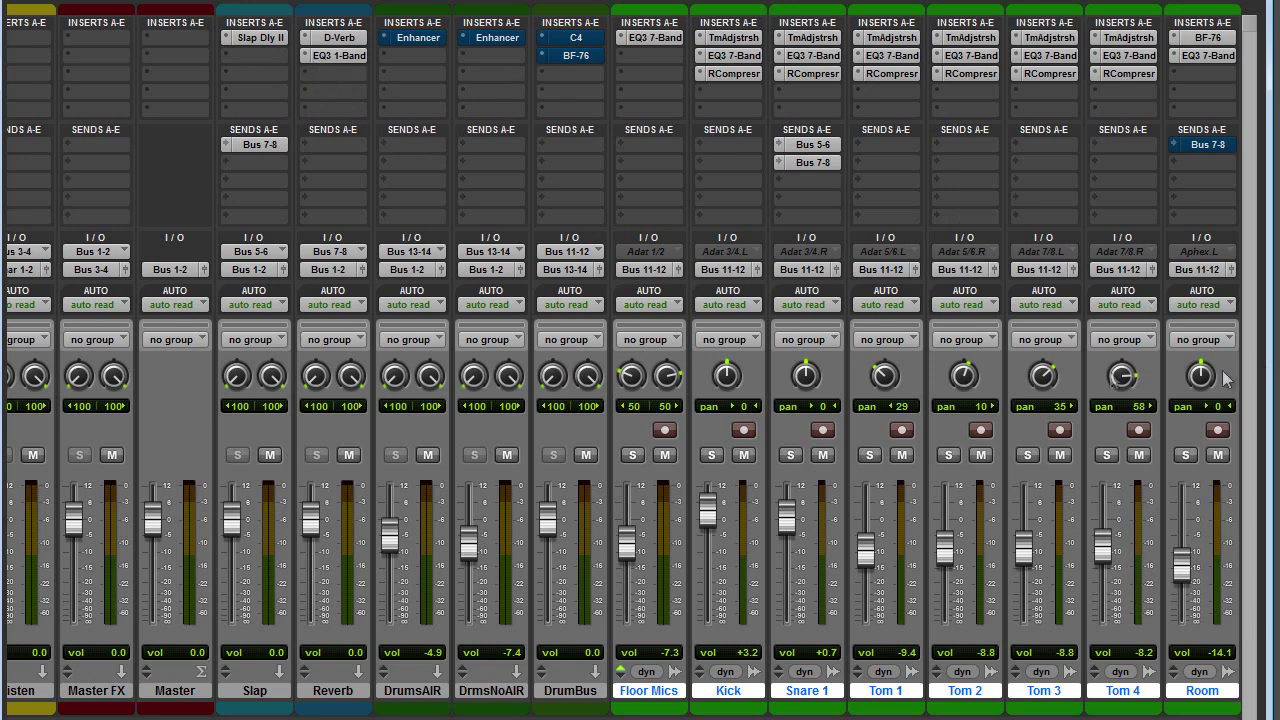
pyautogui.press('space')
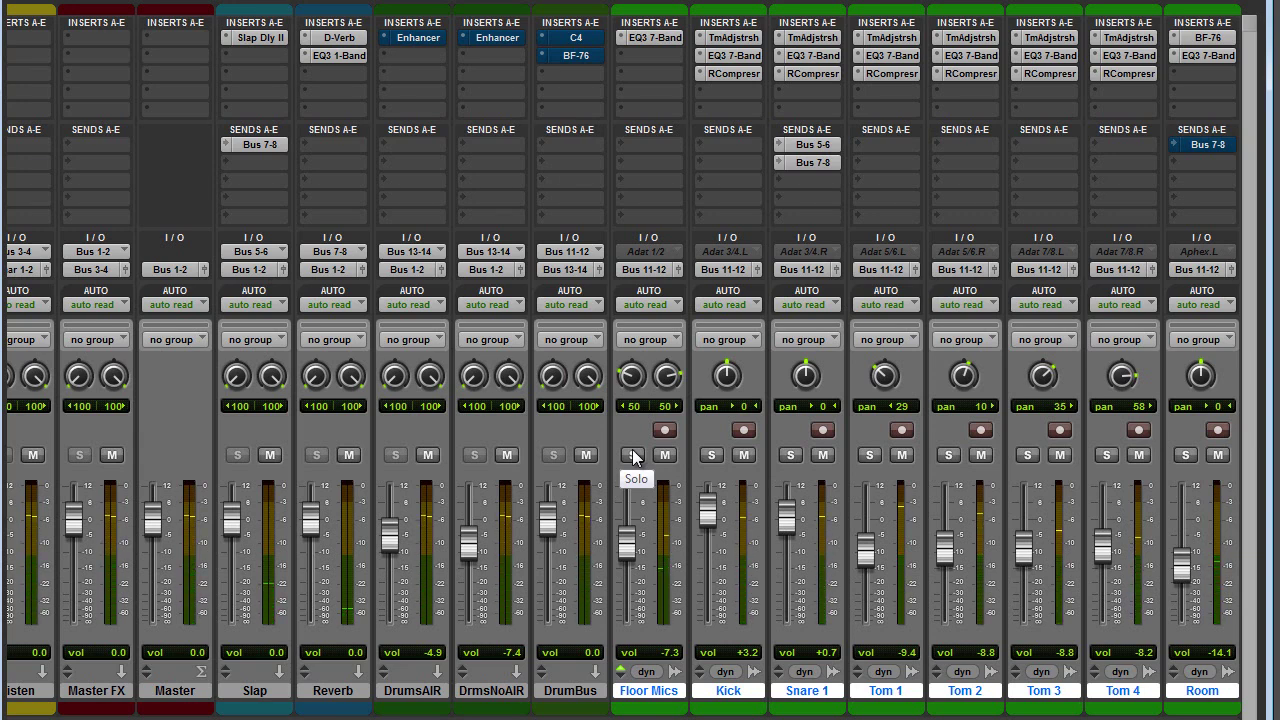
# Take the C4 multiband processor on DrumBus out of bypass and audition it during playback.
pyautogui.click(580, 38)
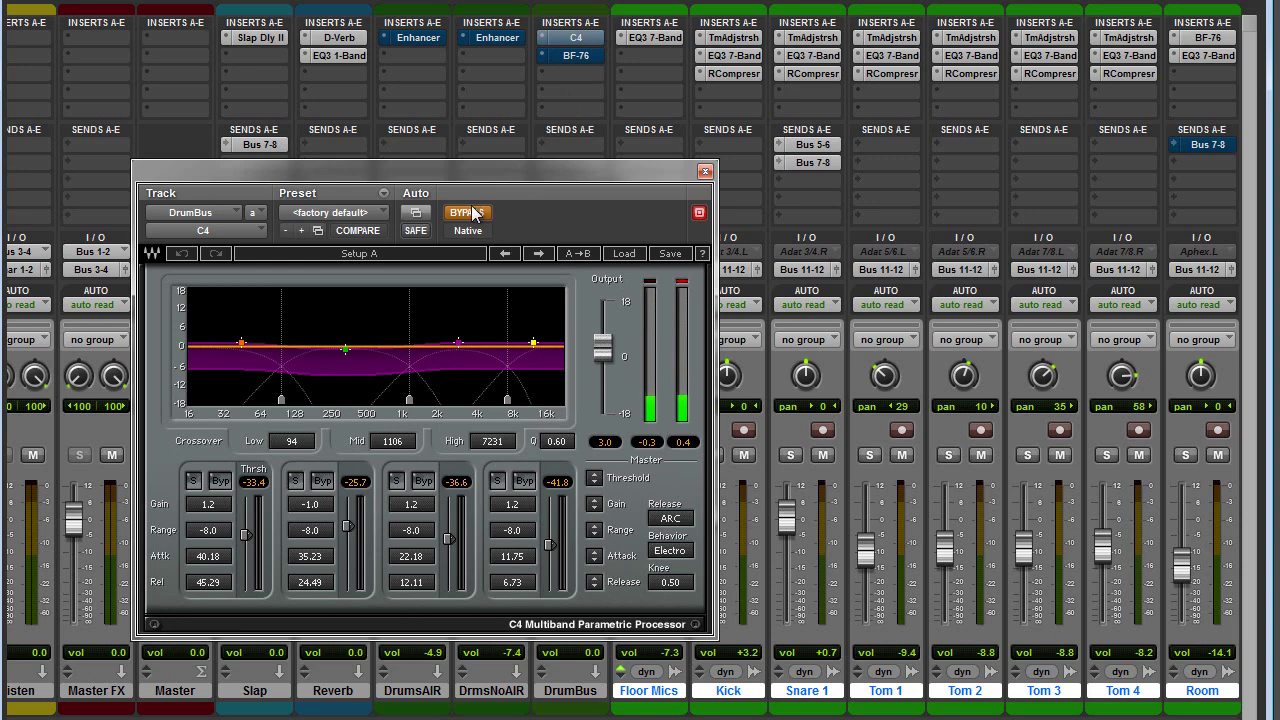
pyautogui.click(474, 214)
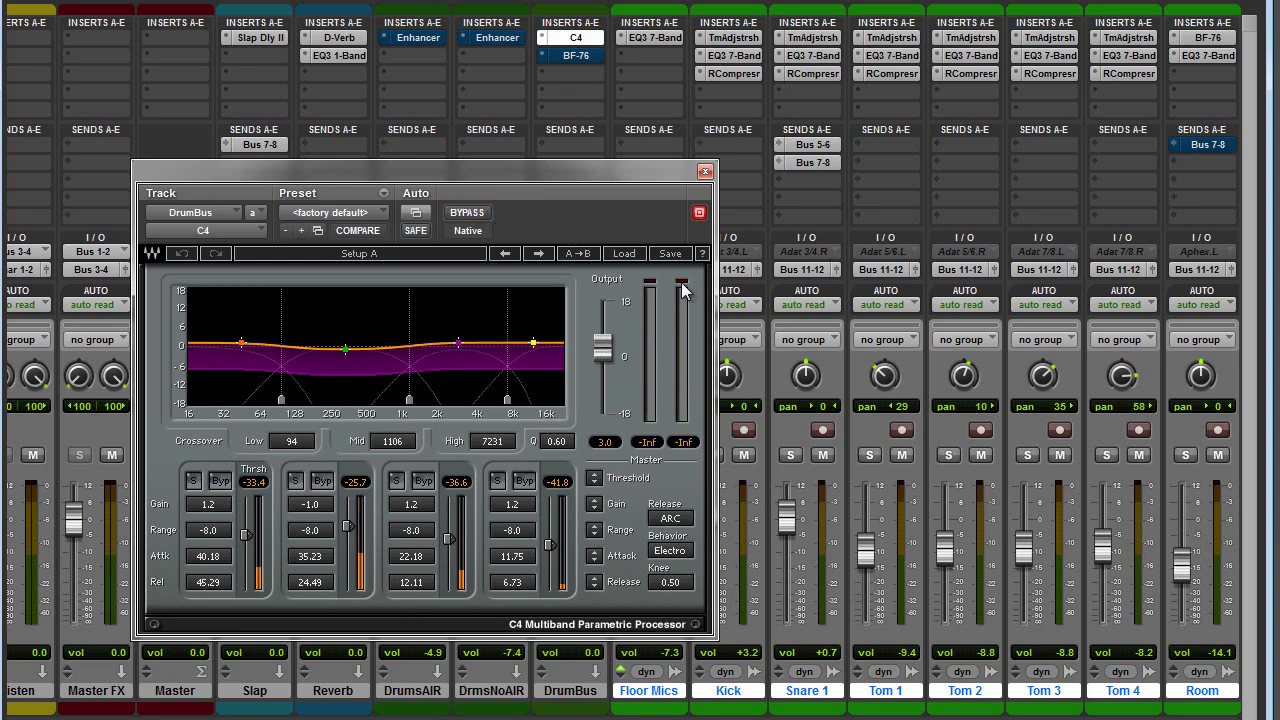
pyautogui.press('space')
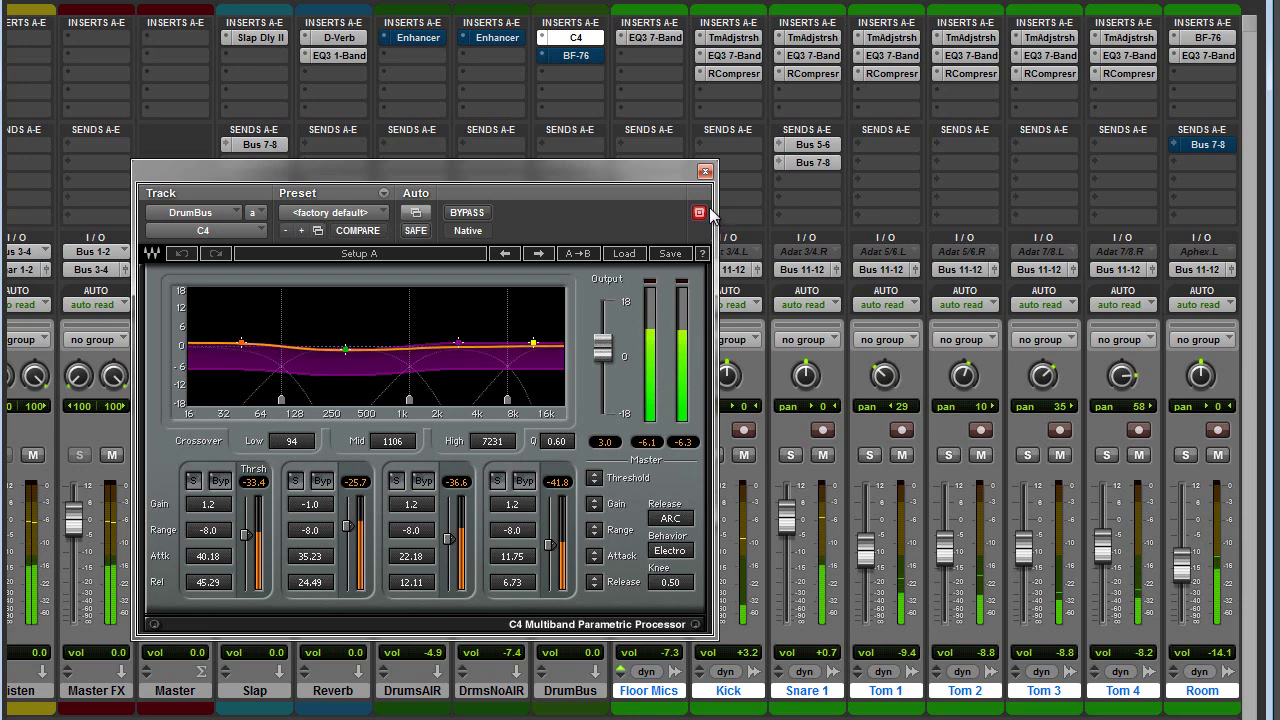
# Activate the BF-76 limiter on DrumBus and close its plug-in window.
pyautogui.click(576, 38)
pyautogui.click(586, 57)
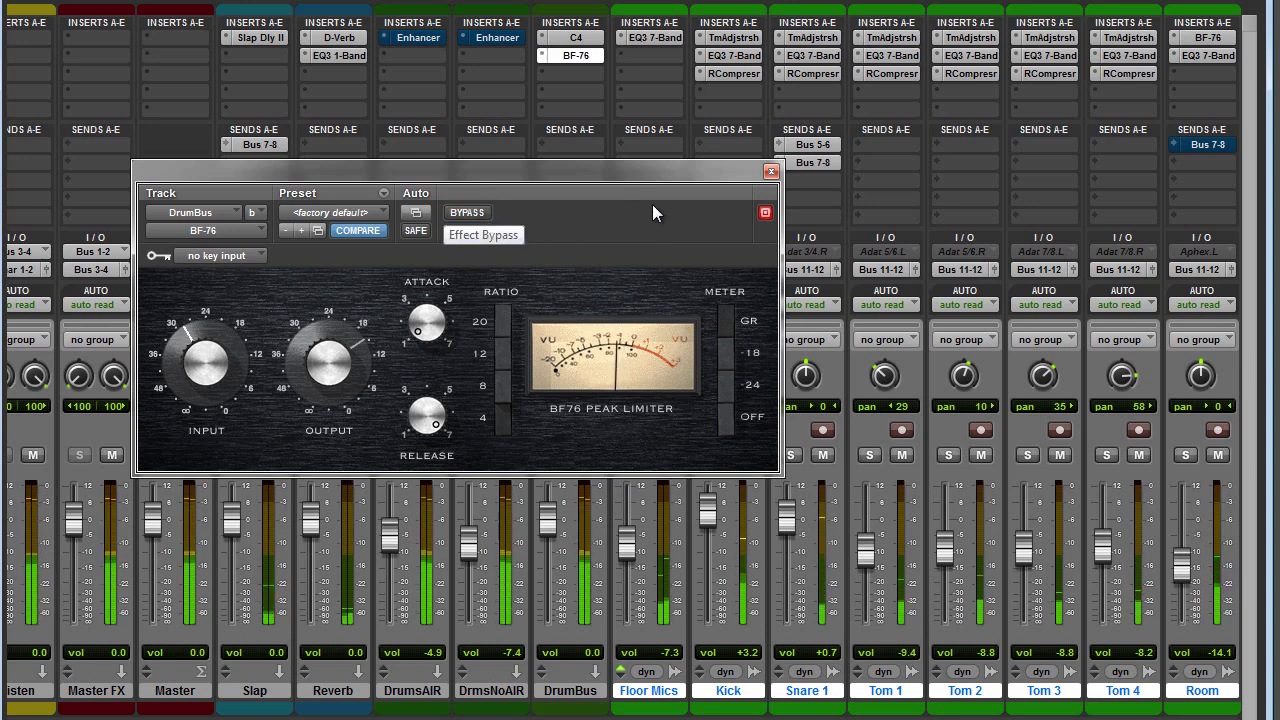
pyautogui.click(771, 174)
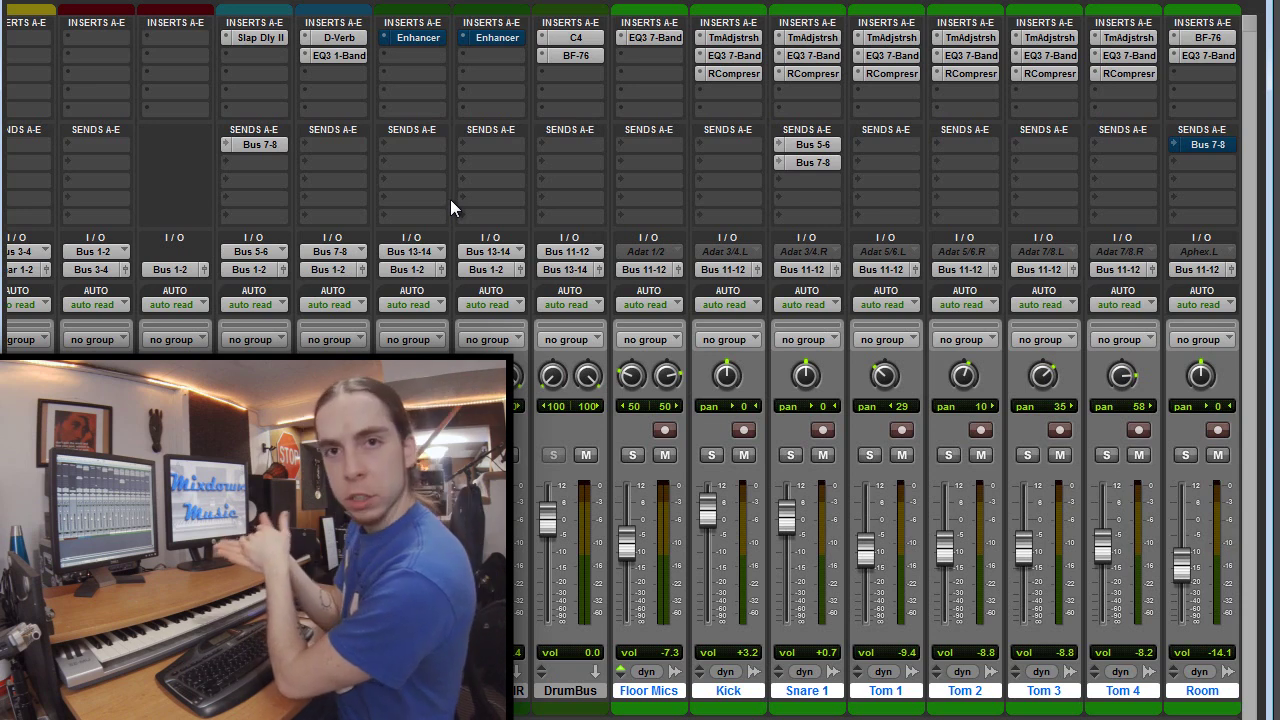
# Take the AIR Enhancer on DrmsNoAIR out of bypass and review the Enhancer settings on DrumsAIR.
pyautogui.click(485, 38)
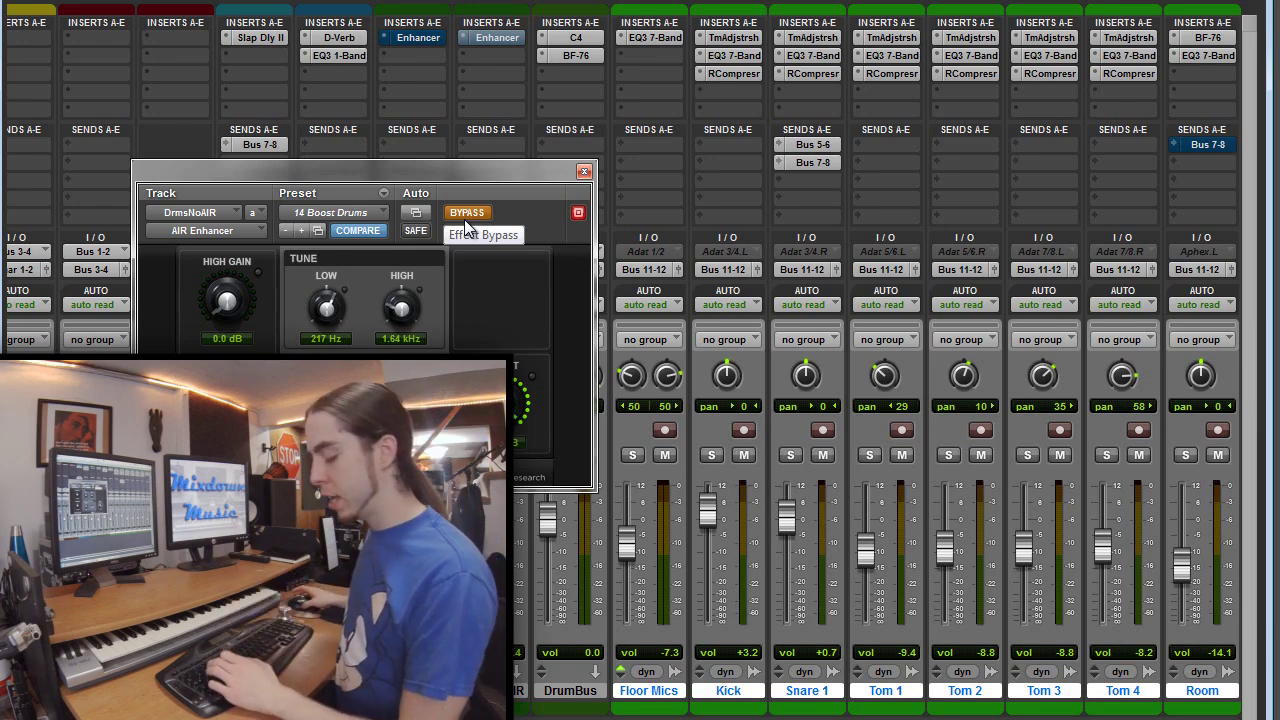
pyautogui.moveTo(476, 172); pyautogui.dragTo(959, 157)
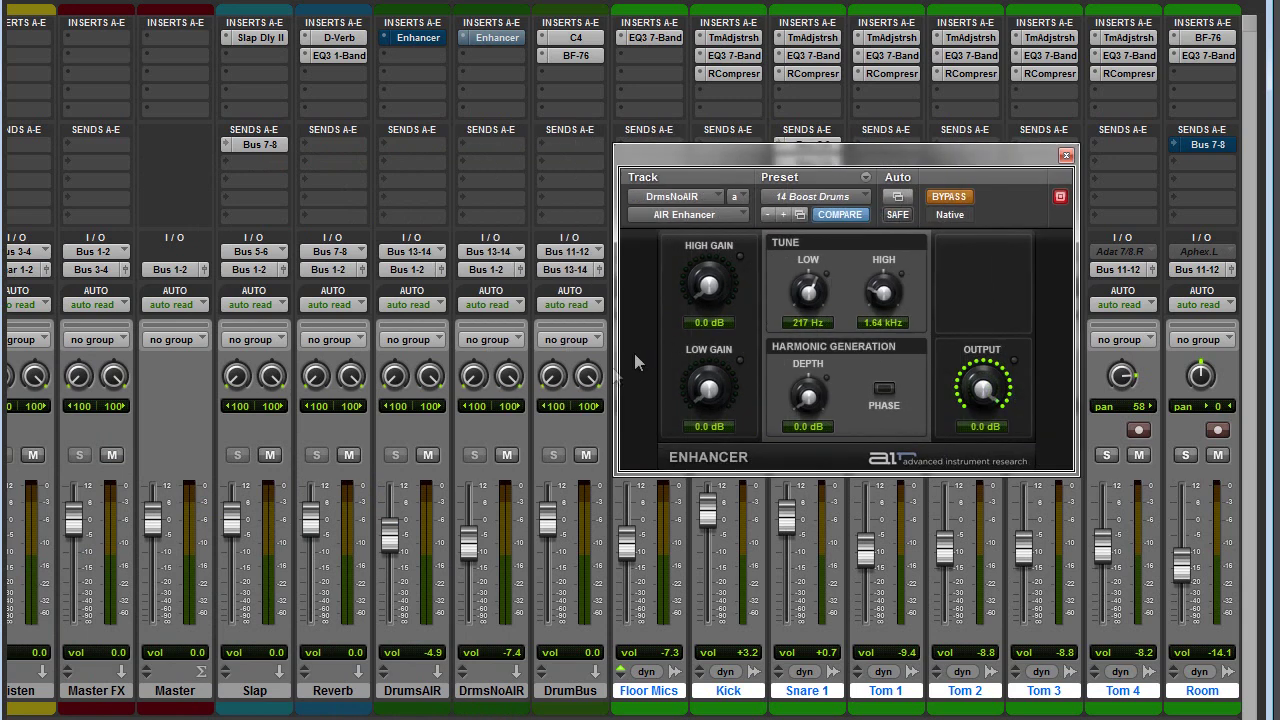
pyautogui.click(493, 34)
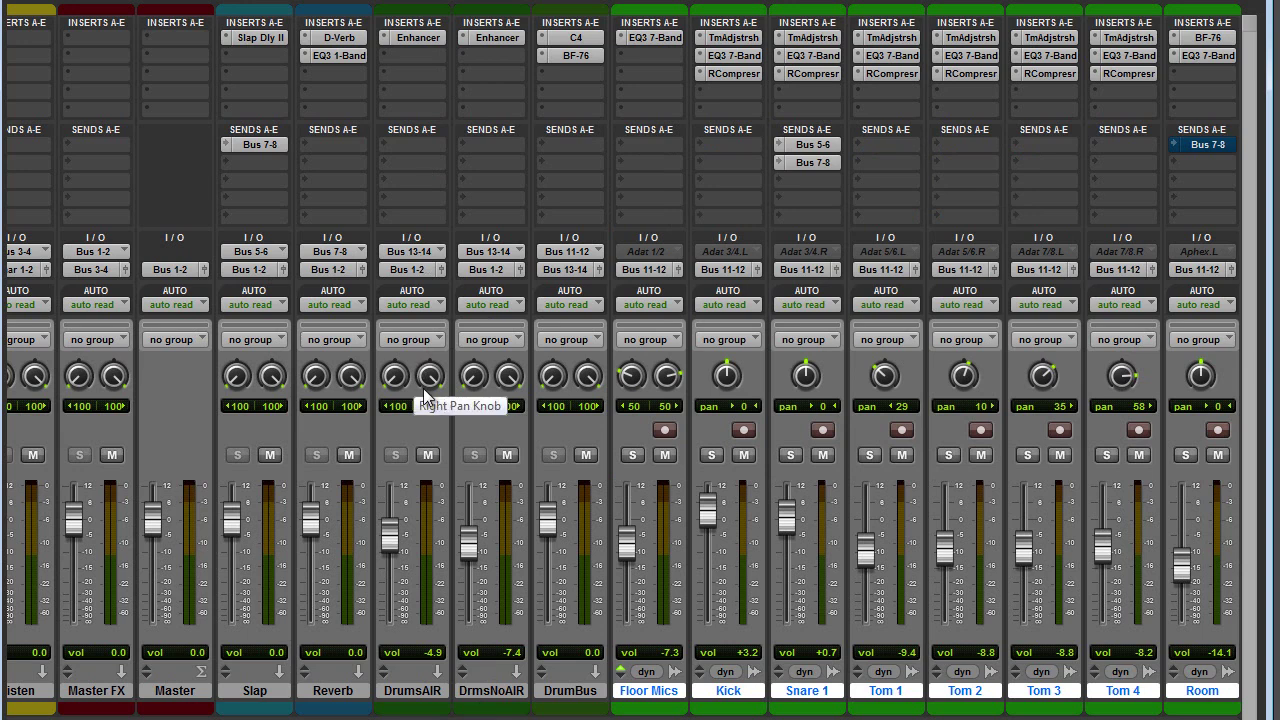
pyautogui.click(425, 37)
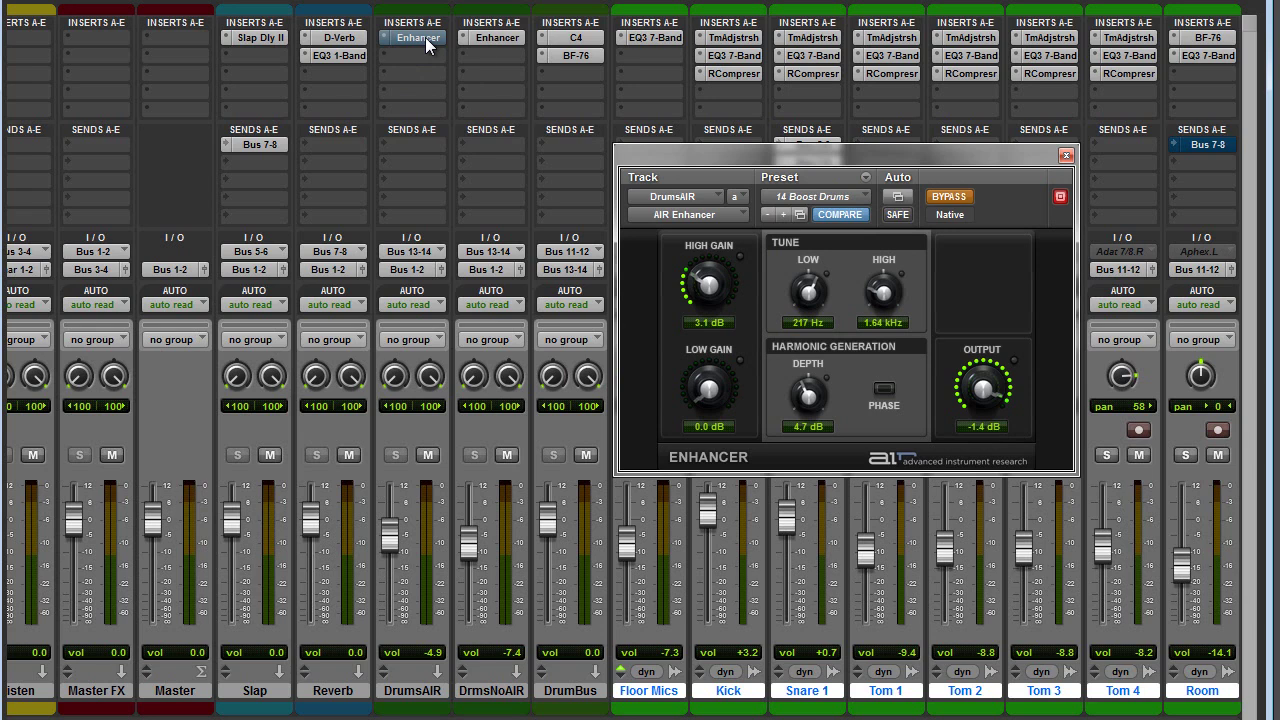
pyautogui.click(1066, 156)
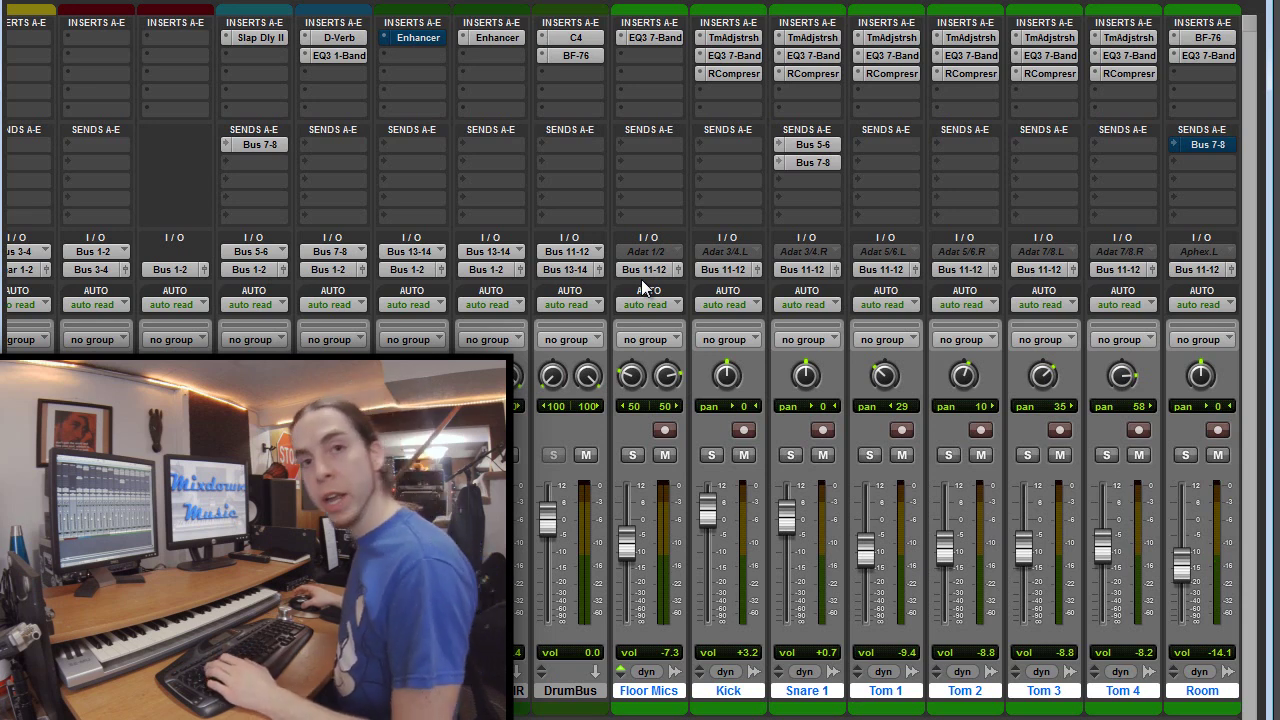
# Compare the drum mix without and with processing by bypassing insert slots A, B and C on all tracks, then re-activating them.
pyautogui.keyDown('ctrl'); pyautogui.keyDown('alt'); pyautogui.keyDown('super'); pyautogui.click(740, 45); pyautogui.keyUp('super'); pyautogui.keyUp('alt'); pyautogui.keyUp('ctrl')
pyautogui.keyDown('ctrl'); pyautogui.keyDown('alt'); pyautogui.keyDown('super'); pyautogui.click(744, 56); pyautogui.keyUp('super'); pyautogui.keyUp('alt'); pyautogui.keyUp('ctrl')
pyautogui.keyDown('ctrl'); pyautogui.keyDown('alt'); pyautogui.keyDown('super'); pyautogui.click(748, 71); pyautogui.keyUp('super'); pyautogui.keyUp('alt'); pyautogui.keyUp('ctrl')
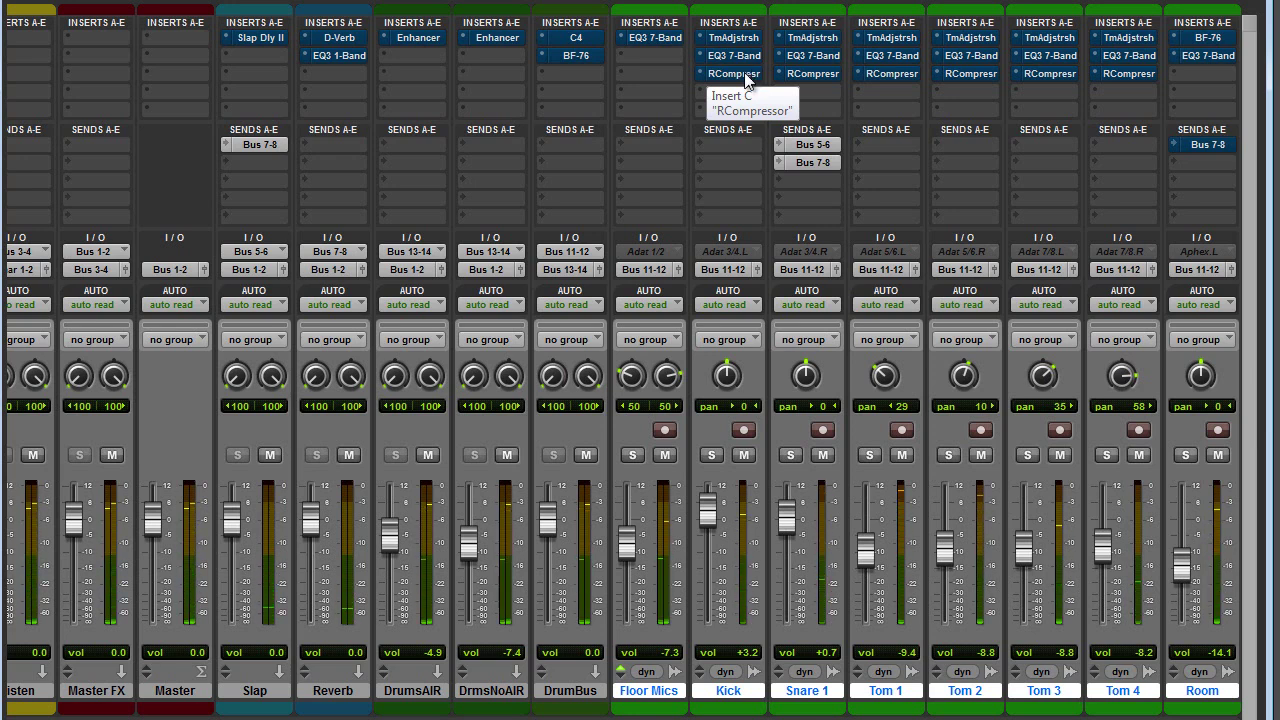
pyautogui.keyDown('ctrl'); pyautogui.keyDown('alt'); pyautogui.keyDown('super'); pyautogui.click(745, 74); pyautogui.keyUp('super'); pyautogui.keyUp('alt'); pyautogui.keyUp('ctrl')
pyautogui.keyDown('ctrl'); pyautogui.keyDown('alt'); pyautogui.keyDown('super'); pyautogui.click(744, 55); pyautogui.keyUp('super'); pyautogui.keyUp('alt'); pyautogui.keyUp('ctrl')
pyautogui.keyDown('ctrl'); pyautogui.keyDown('alt'); pyautogui.keyDown('super'); pyautogui.click(744, 38); pyautogui.keyUp('super'); pyautogui.keyUp('alt'); pyautogui.keyUp('ctrl')
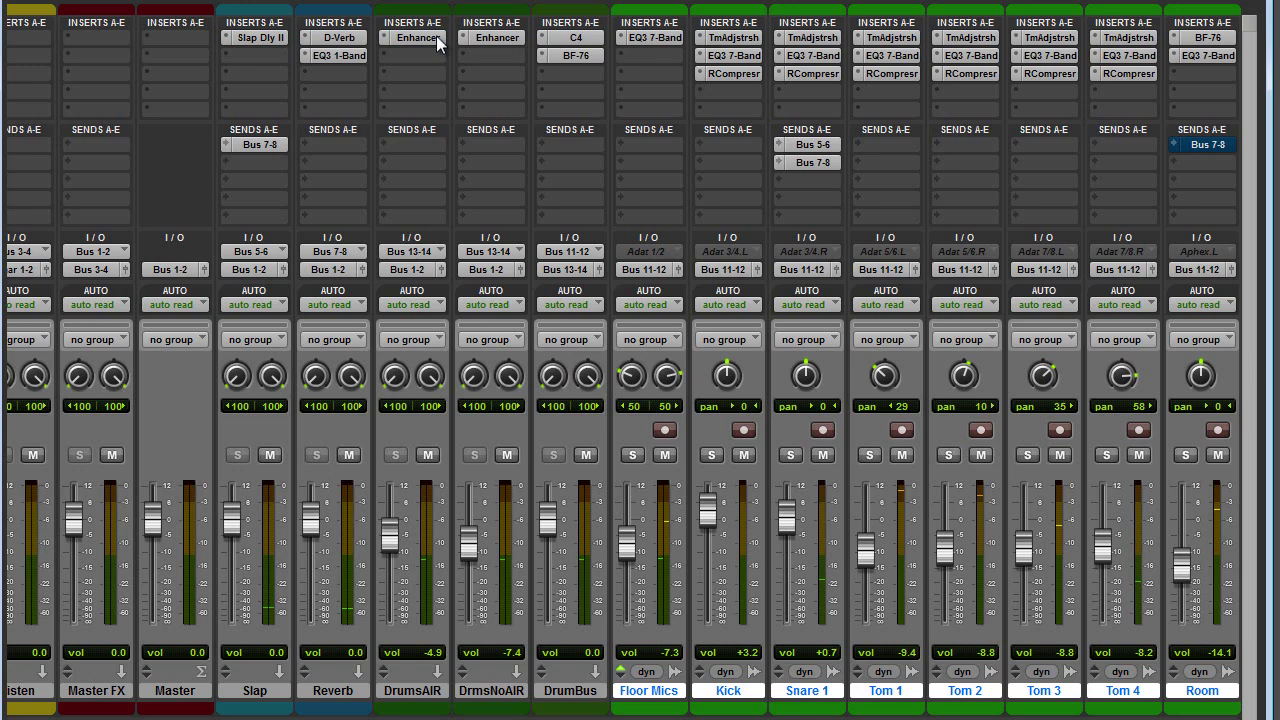